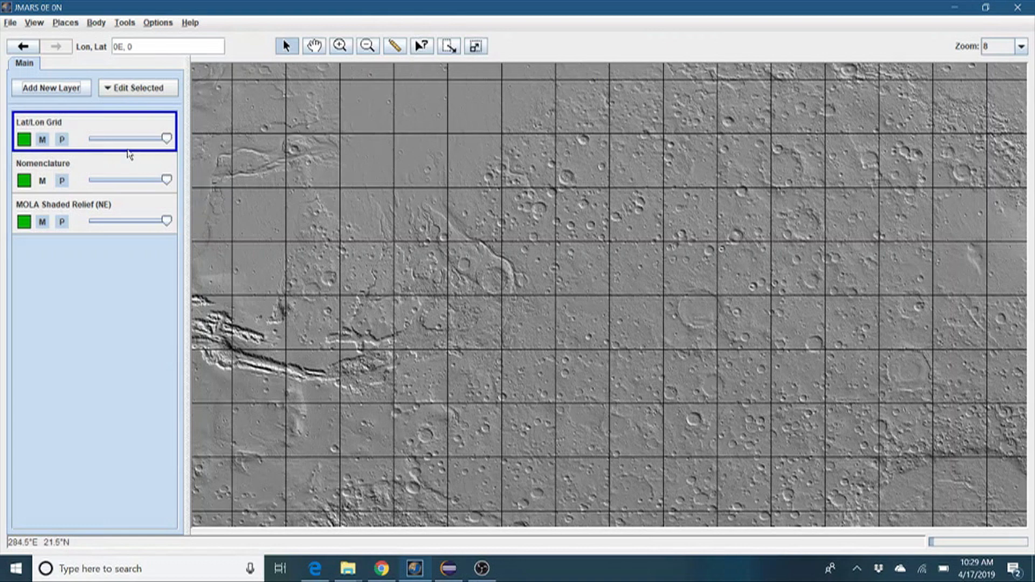
# - Add the Beta KRC Layer to the map and close the list of available layers
pyautogui.click(56, 95)
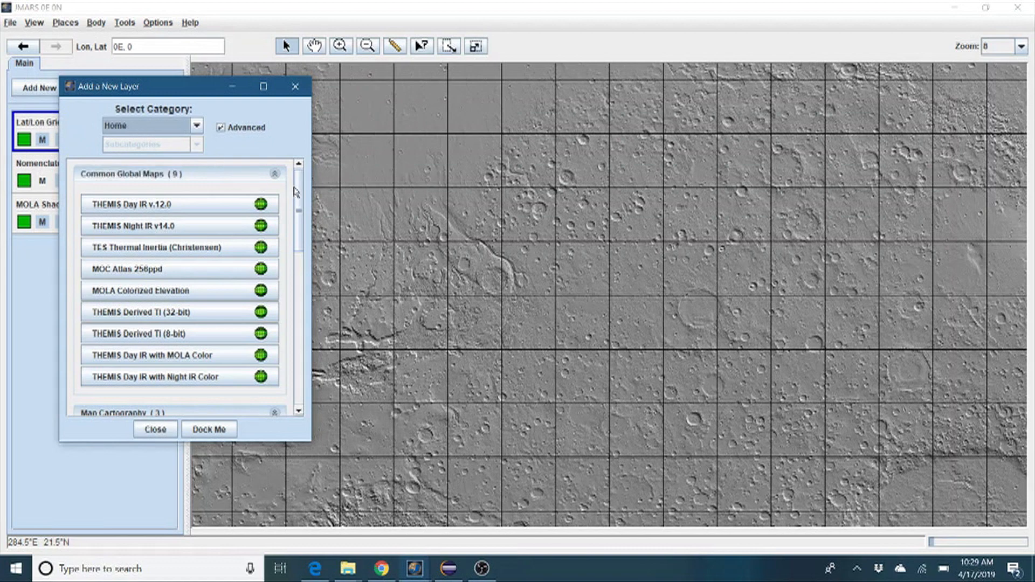
pyautogui.moveTo(300, 192); pyautogui.dragTo(303, 292)
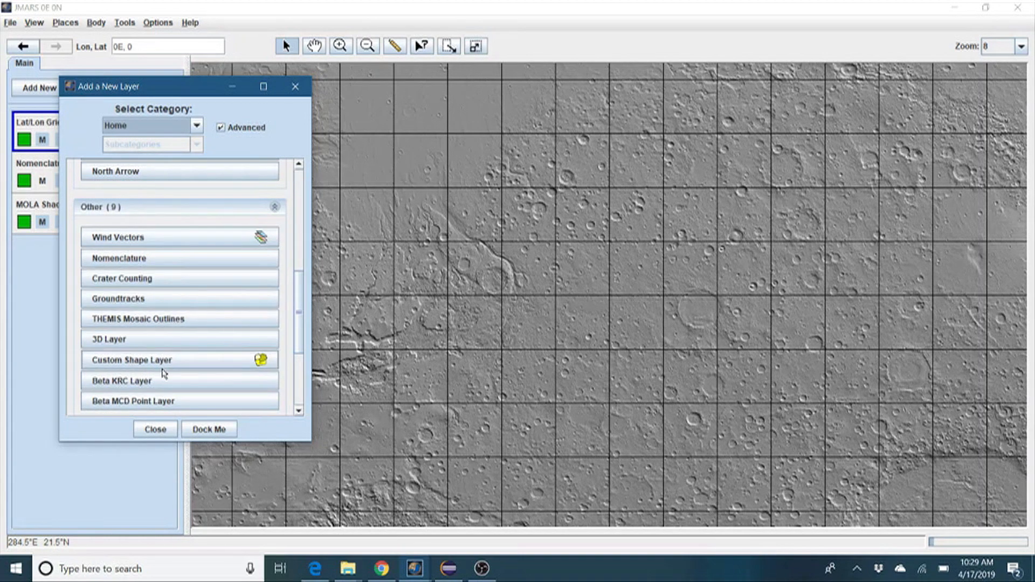
pyautogui.click(158, 387)
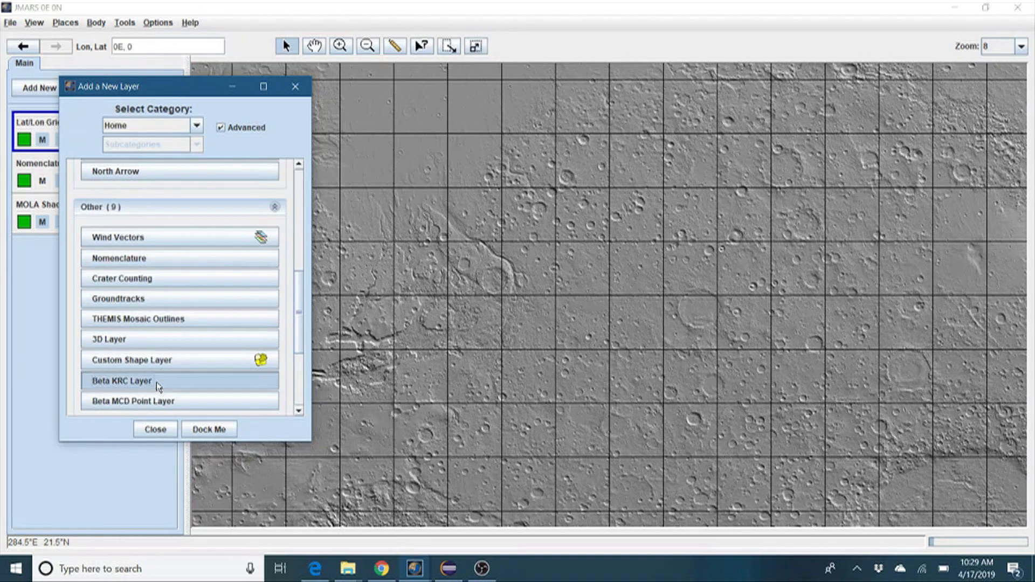
pyautogui.click(155, 430)
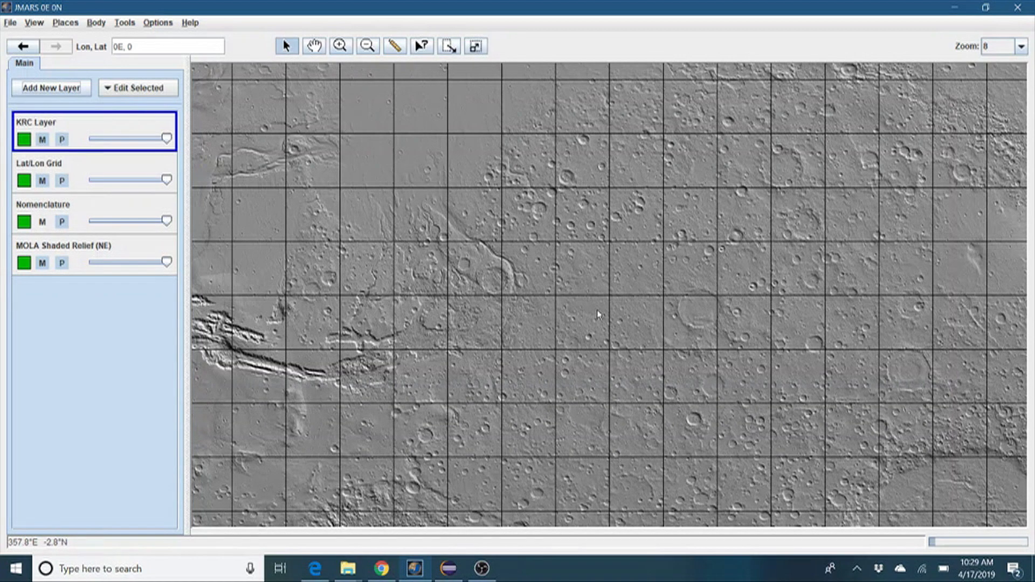
# - Add default-named KRC data points on the map at 4.375°E 1.5°N, 6.25°E 23°N and 5.125°E -21.375°N
pyautogui.click(634, 292)
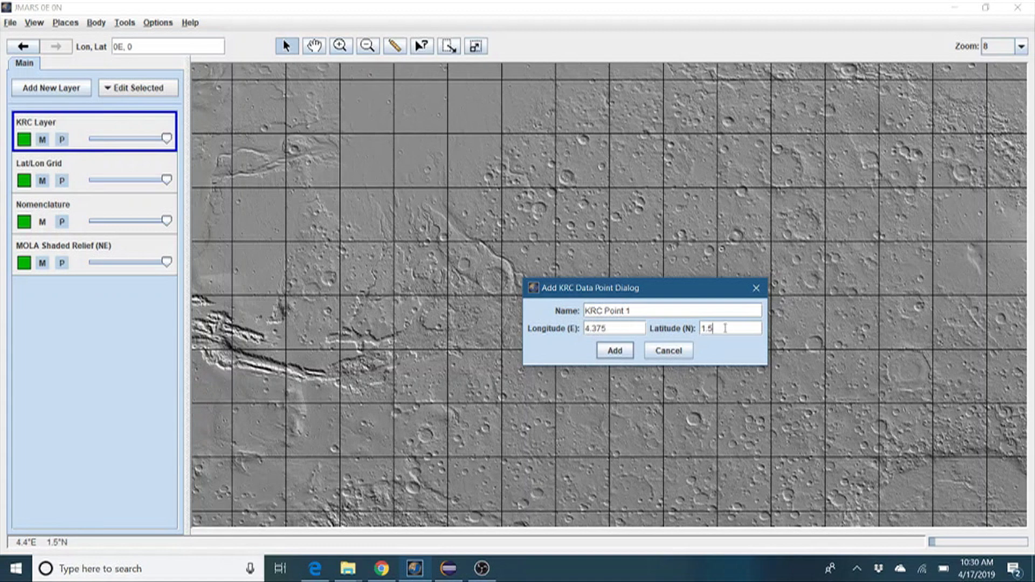
pyautogui.click(688, 314)
pyautogui.click(616, 351)
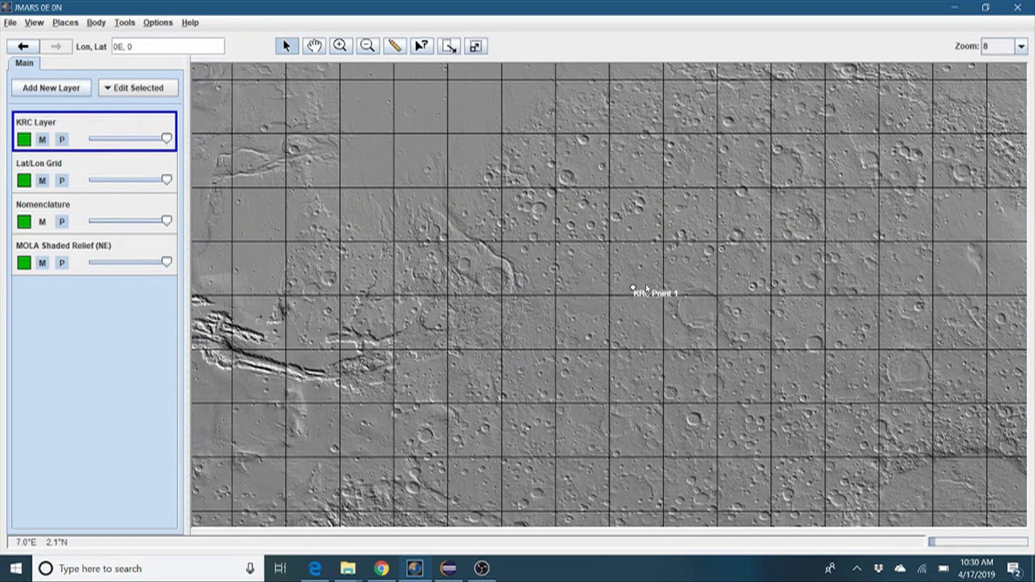
pyautogui.click(644, 175)
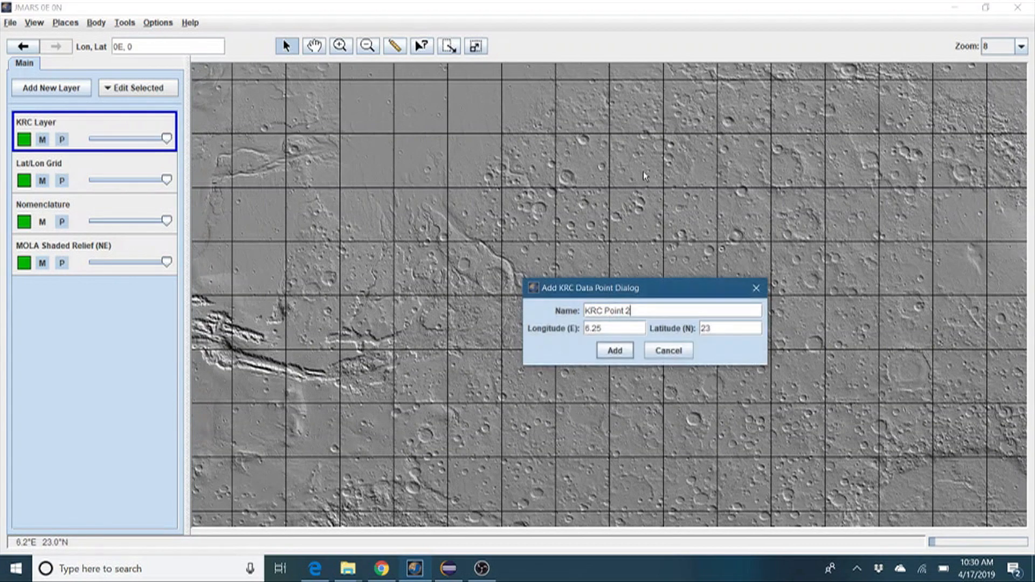
pyautogui.click(616, 352)
pyautogui.click(638, 414)
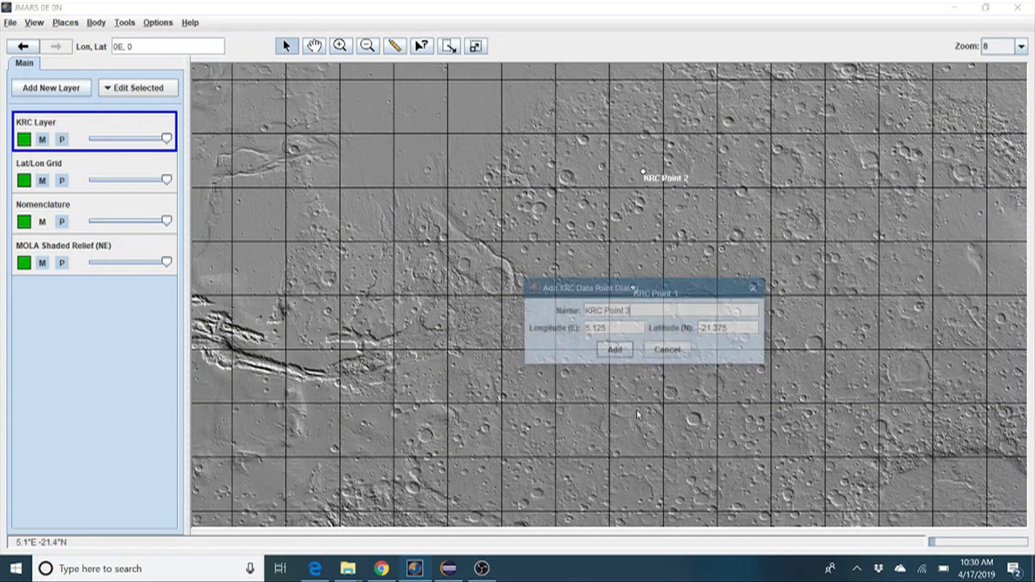
pyautogui.click(615, 351)
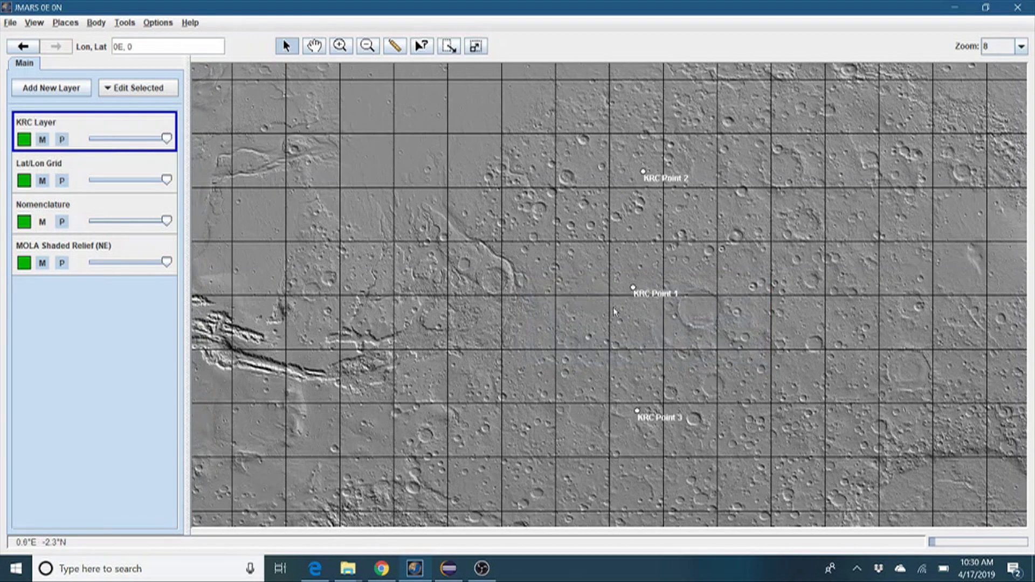
# - Review the inputs of the three data points in the KRC layer's data options and view the blank new-point form
pyautogui.doubleClick(85, 128)
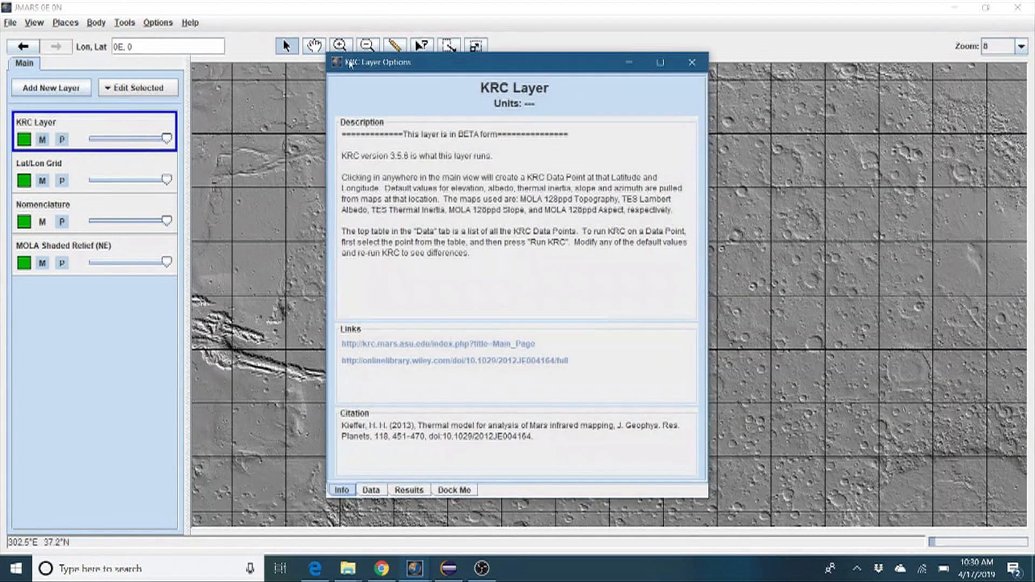
pyautogui.moveTo(490, 73); pyautogui.dragTo(348, 75)
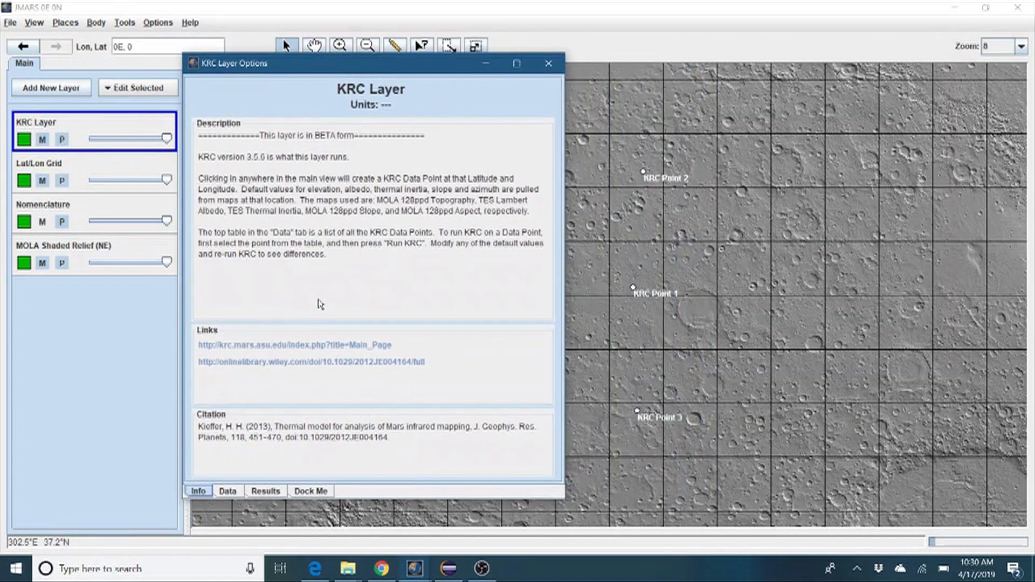
pyautogui.click(229, 492)
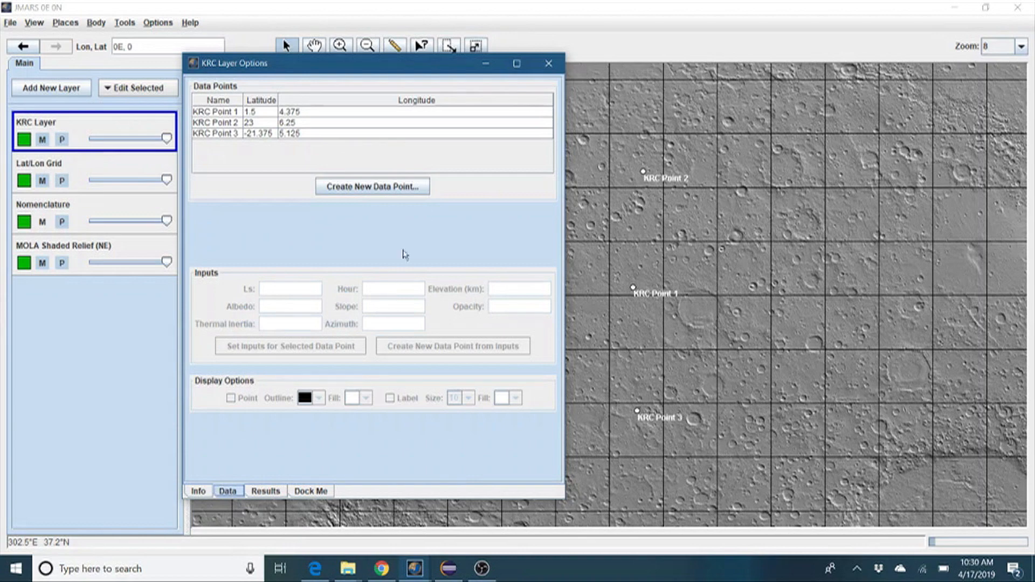
pyautogui.click(316, 112)
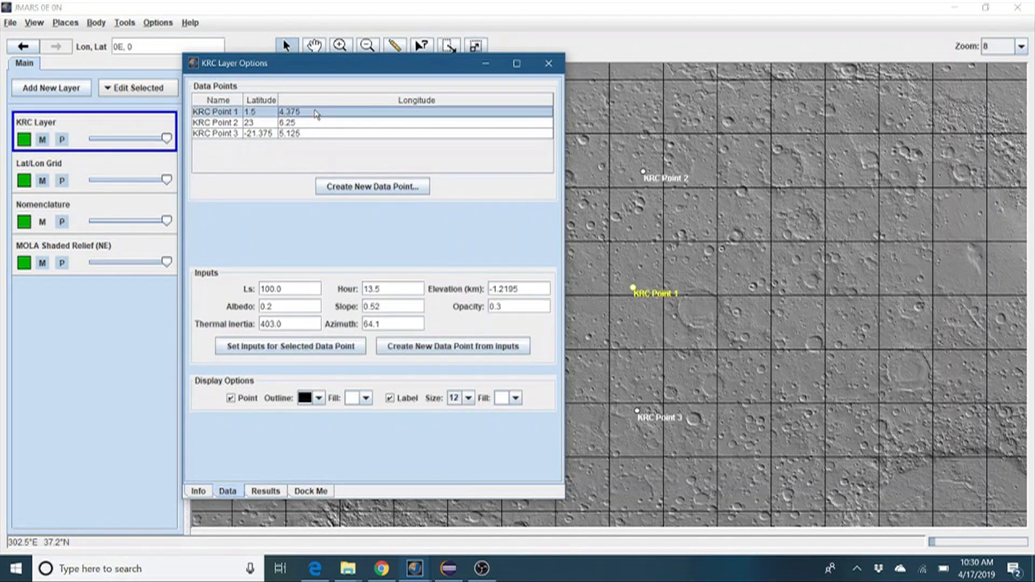
pyautogui.click(312, 124)
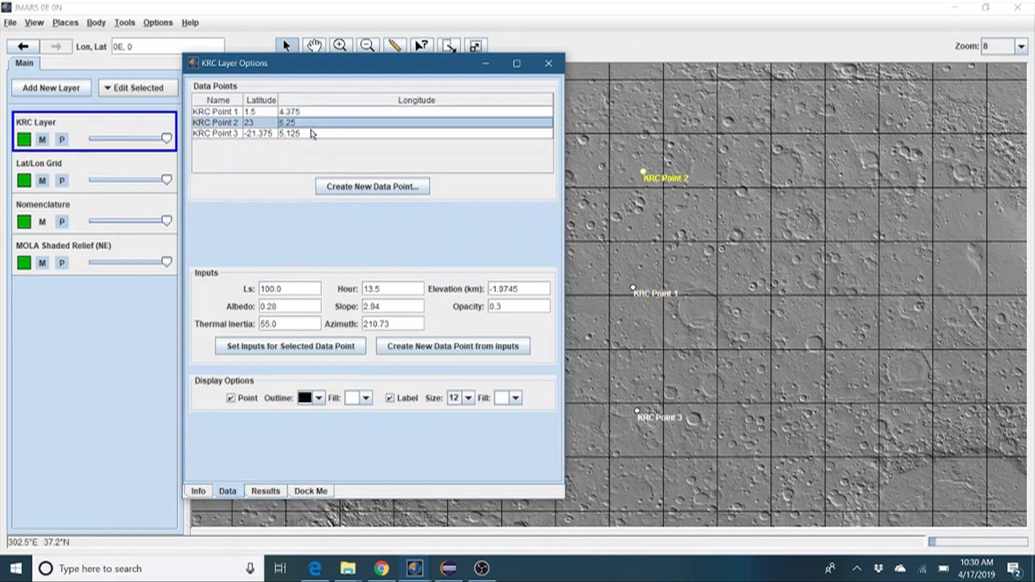
pyautogui.click(312, 134)
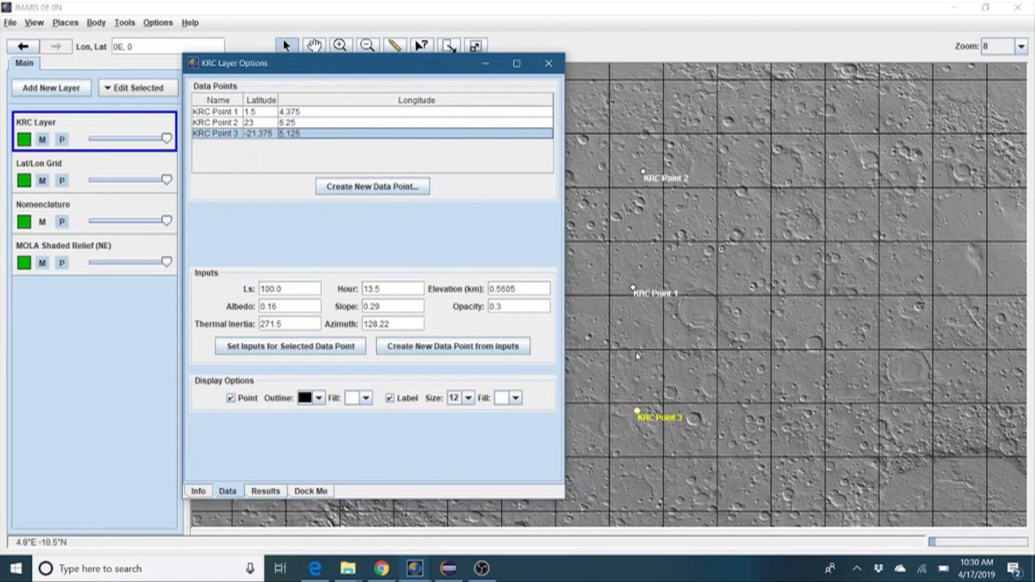
pyautogui.click(372, 188)
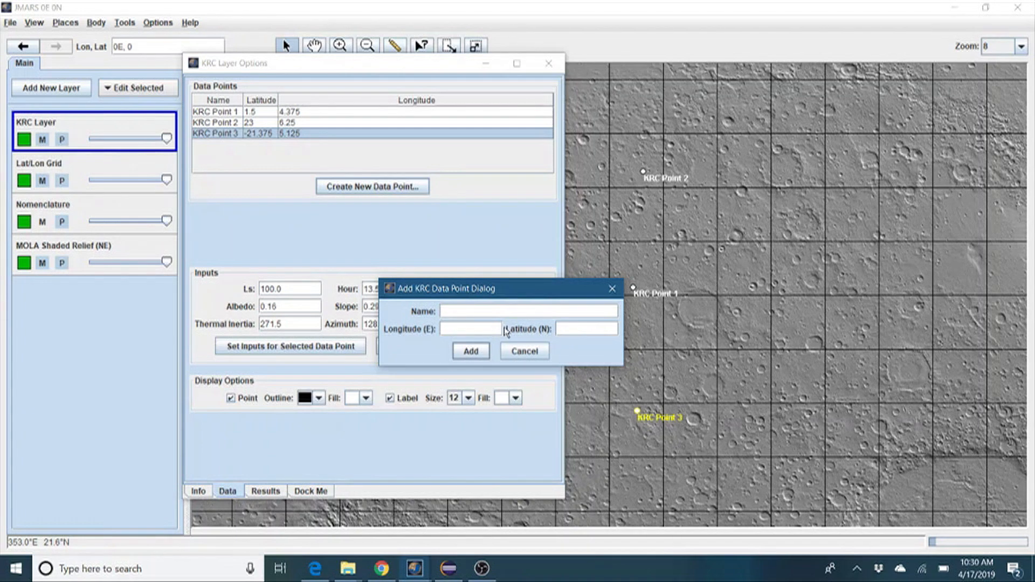
pyautogui.click(519, 352)
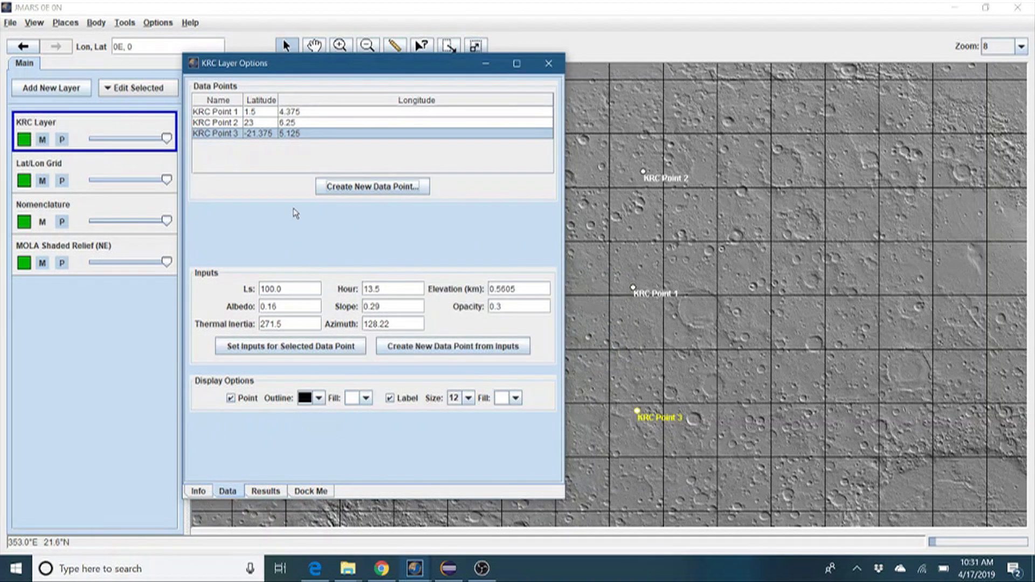
# - Select KRC Point 1 and read in the layer description which maps supply the default inputs
pyautogui.keyDown('ctrl'); pyautogui.click(300, 133); pyautogui.keyUp('ctrl')
pyautogui.click(297, 112)
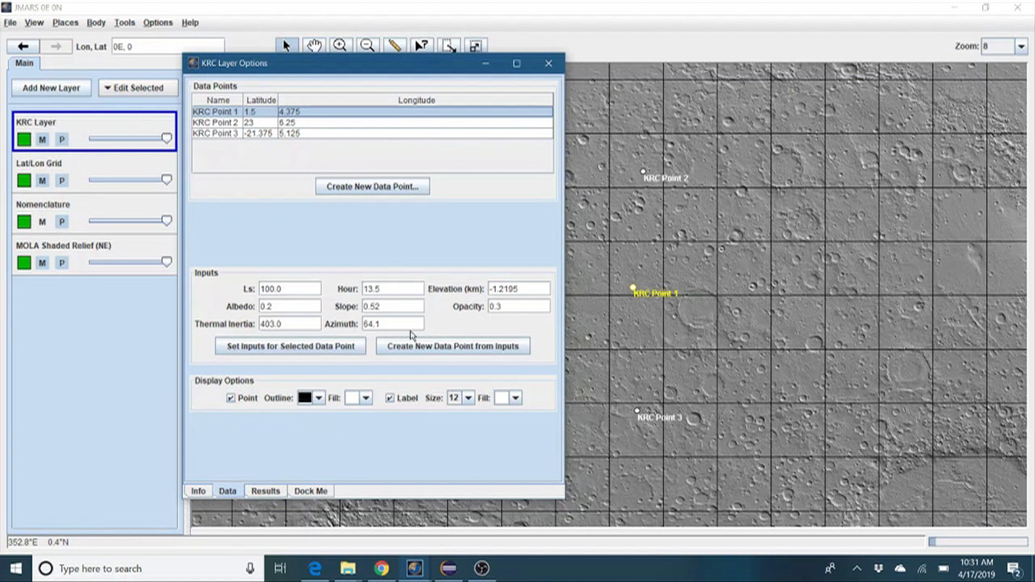
pyautogui.click(199, 491)
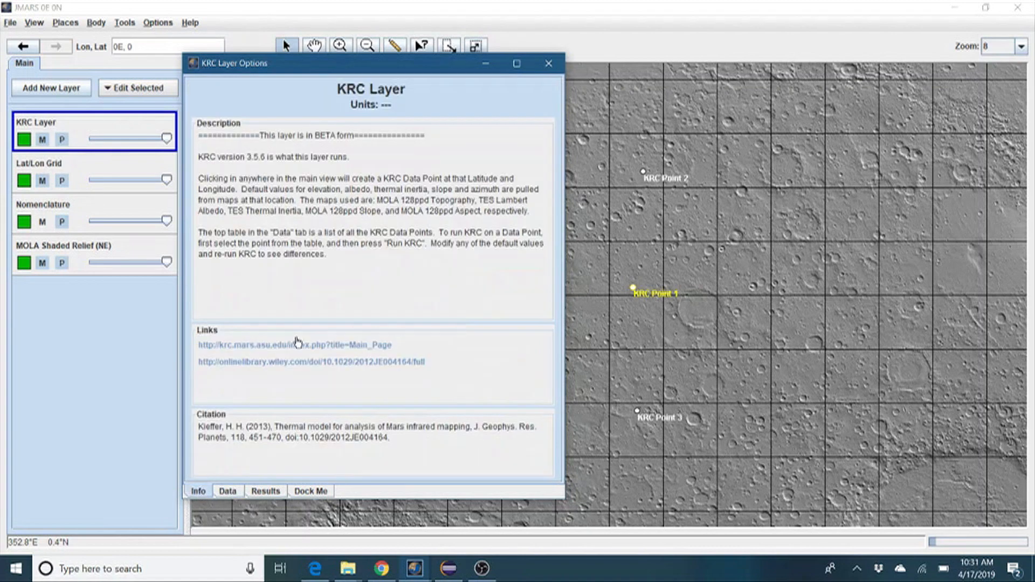
pyautogui.moveTo(370, 200); pyautogui.dragTo(432, 223)
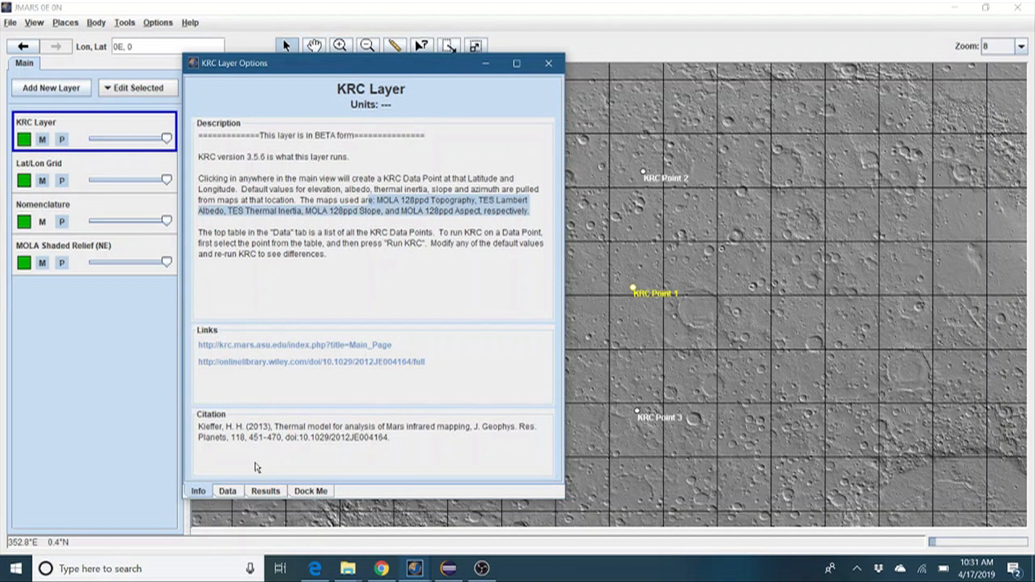
pyautogui.click(228, 491)
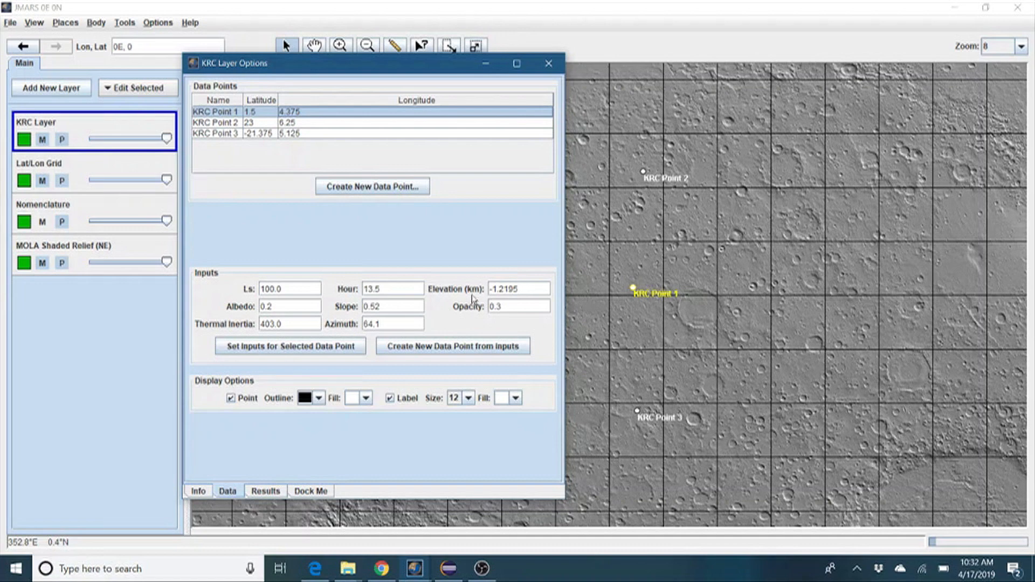
# - Create a new data point from KRC Point 1's inputs with the opacity set to 0
pyautogui.click(406, 304)
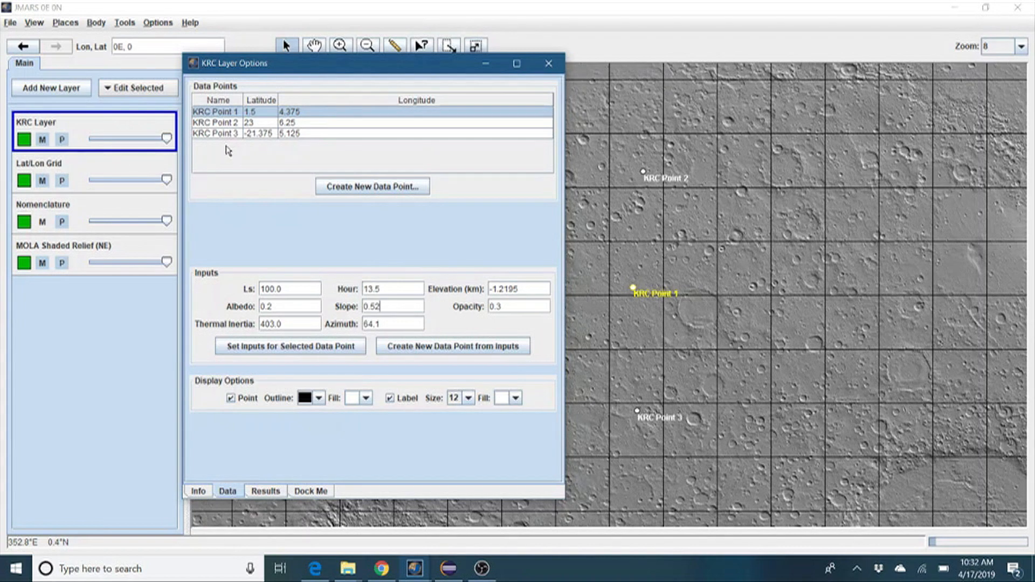
pyautogui.click(213, 115)
pyautogui.click(508, 310)
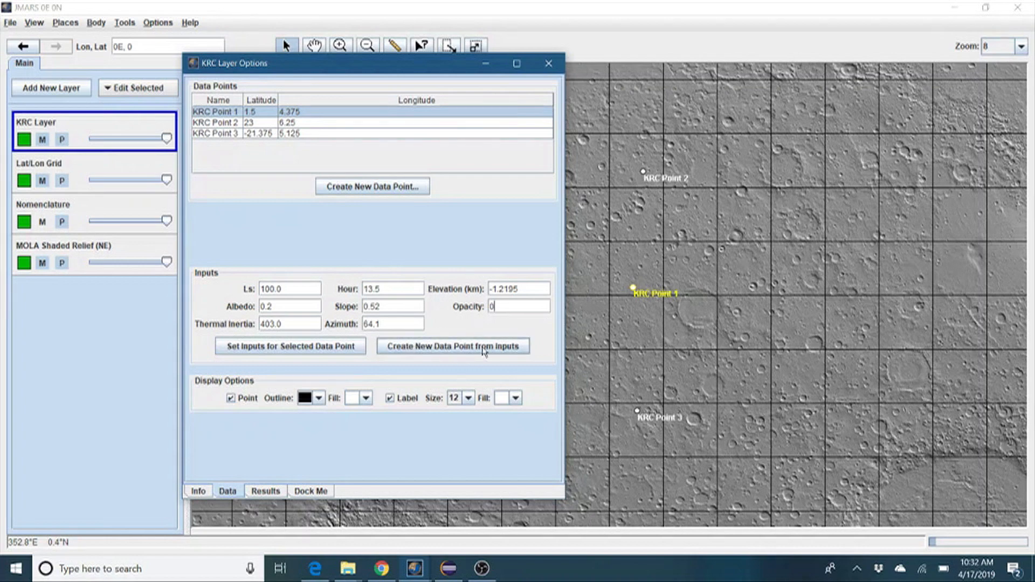
pyautogui.click(483, 350)
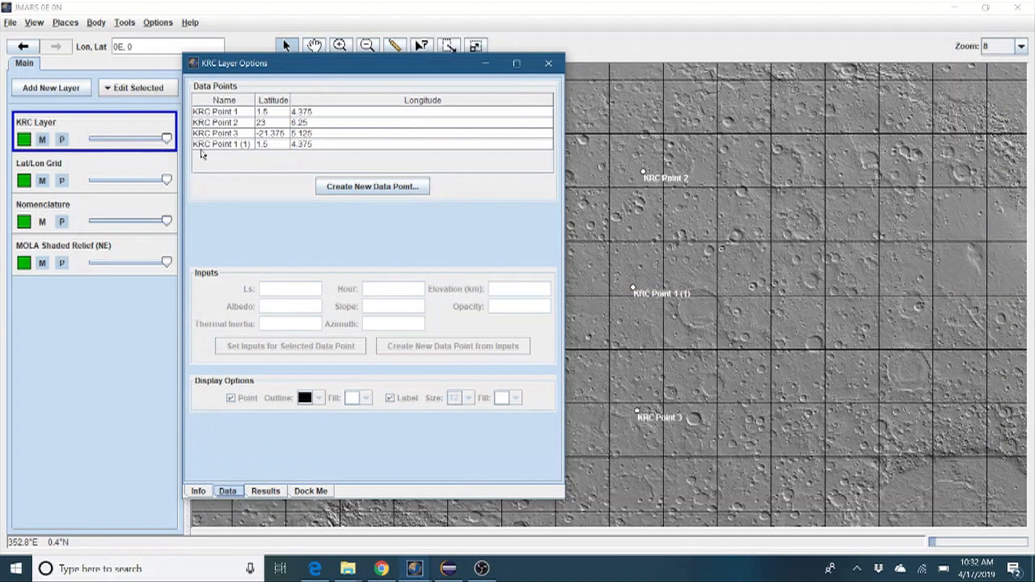
# - Compare the inputs of KRC Point 1 with those of its copy
pyautogui.click(221, 145)
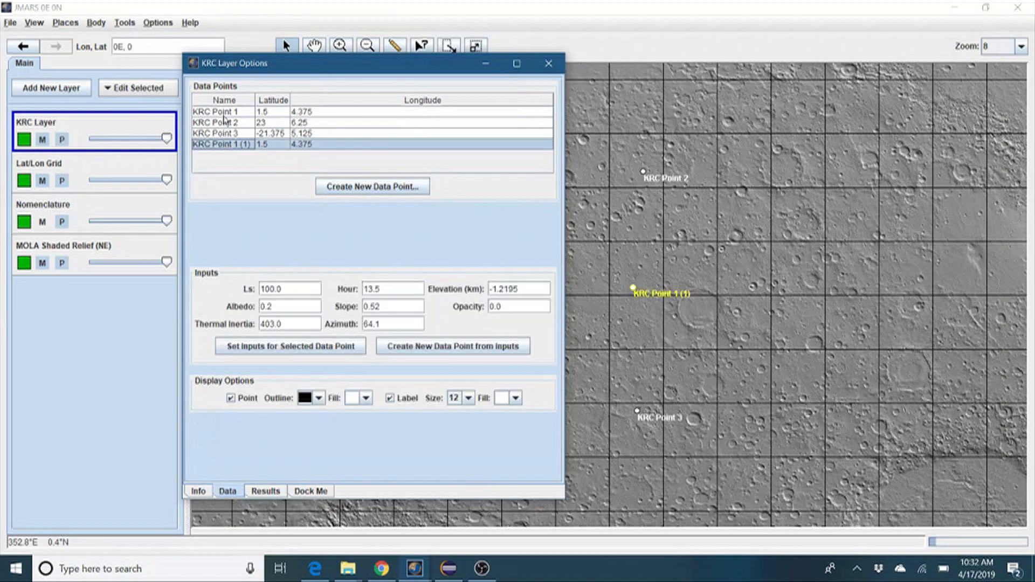
pyautogui.click(224, 112)
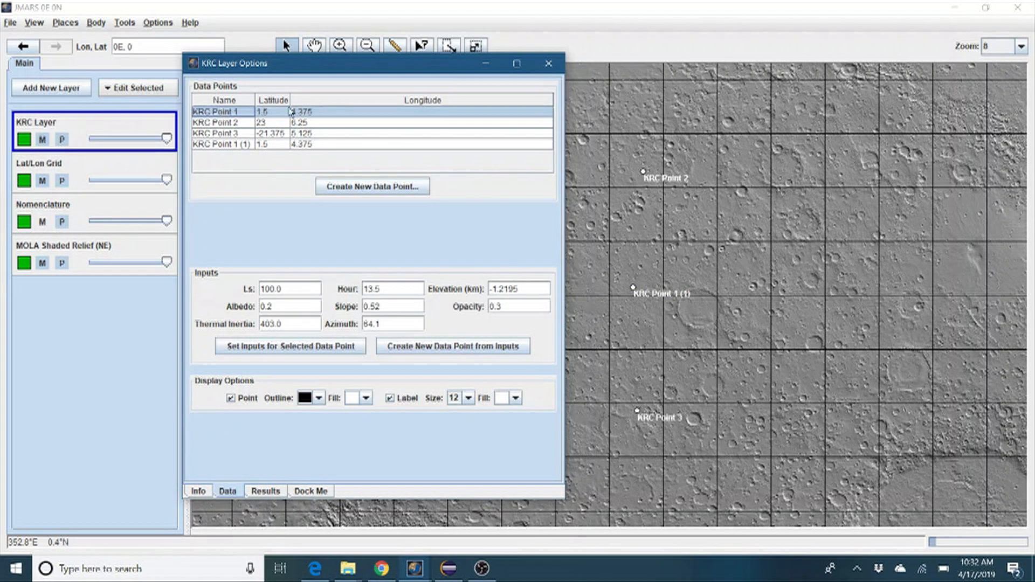
pyautogui.click(303, 147)
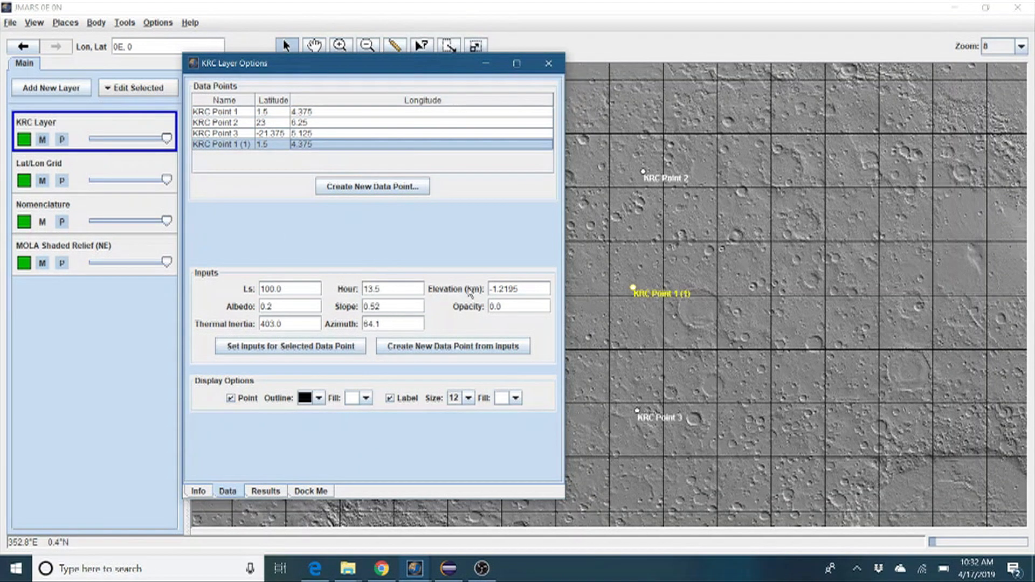
pyautogui.click(265, 112)
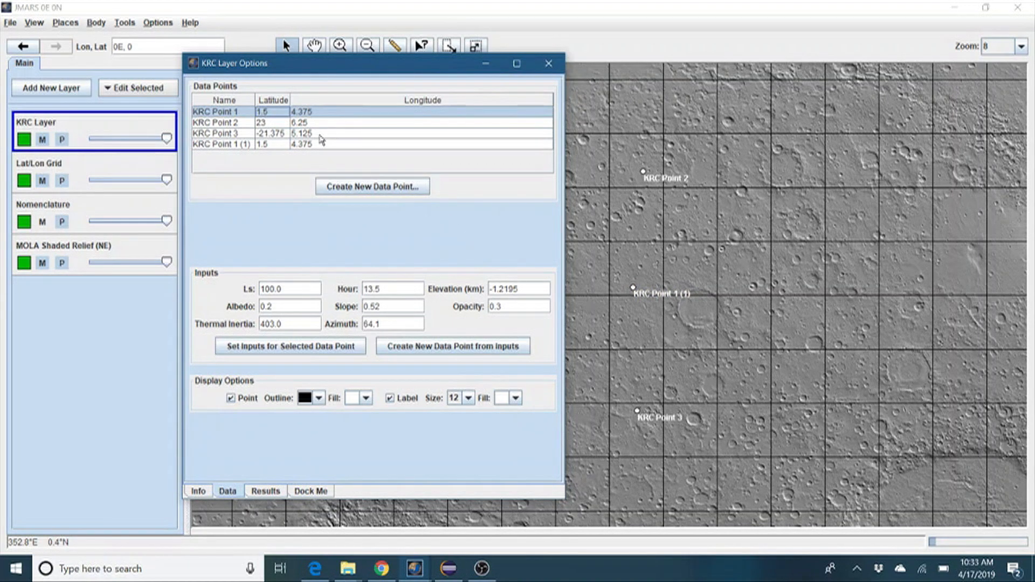
pyautogui.click(311, 146)
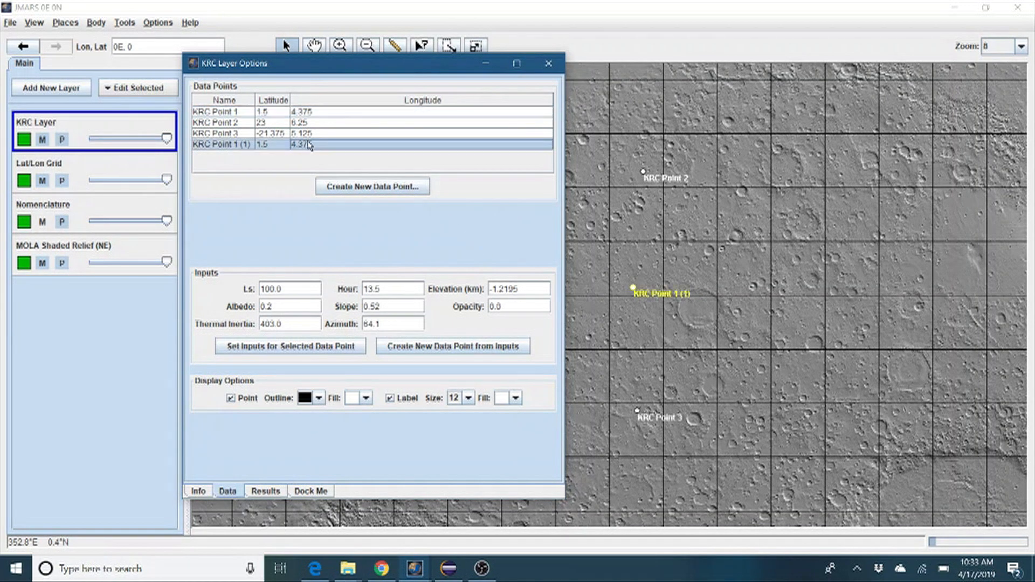
# - Create a new data point from KRC Point 2's inputs with the hour set to 2
pyautogui.click(270, 123)
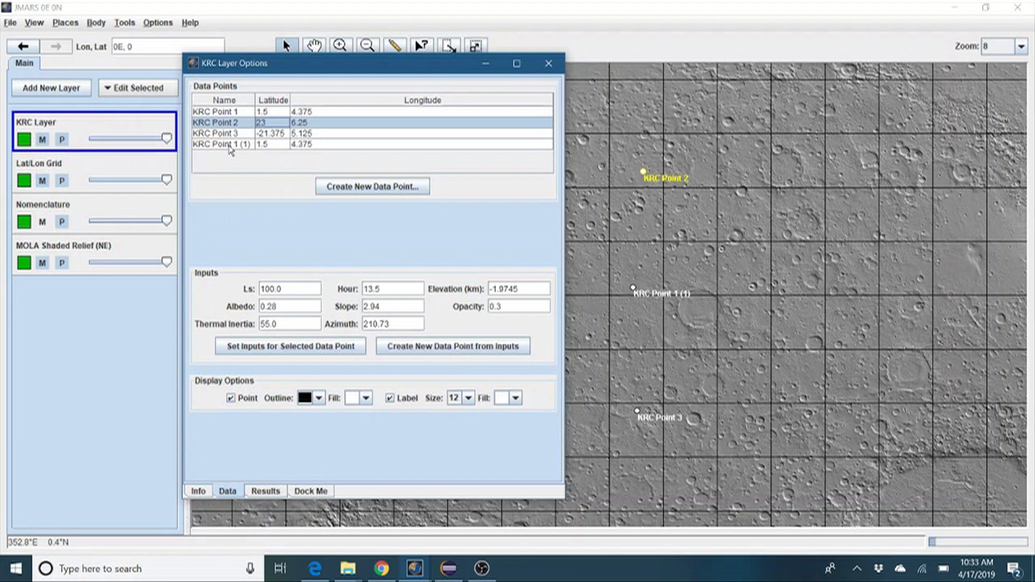
pyautogui.doubleClick(388, 289)
pyautogui.write('2')
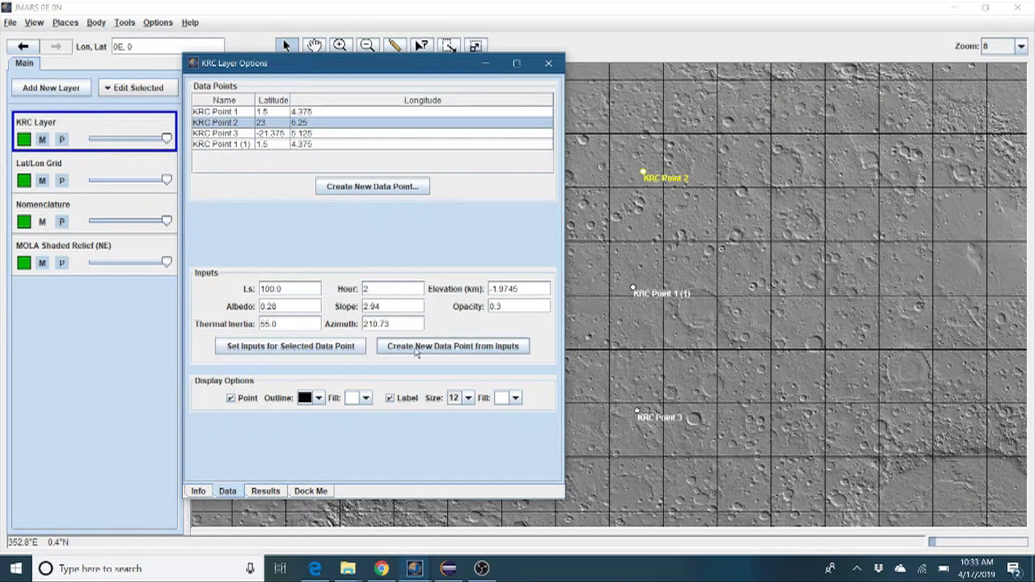
pyautogui.click(442, 350)
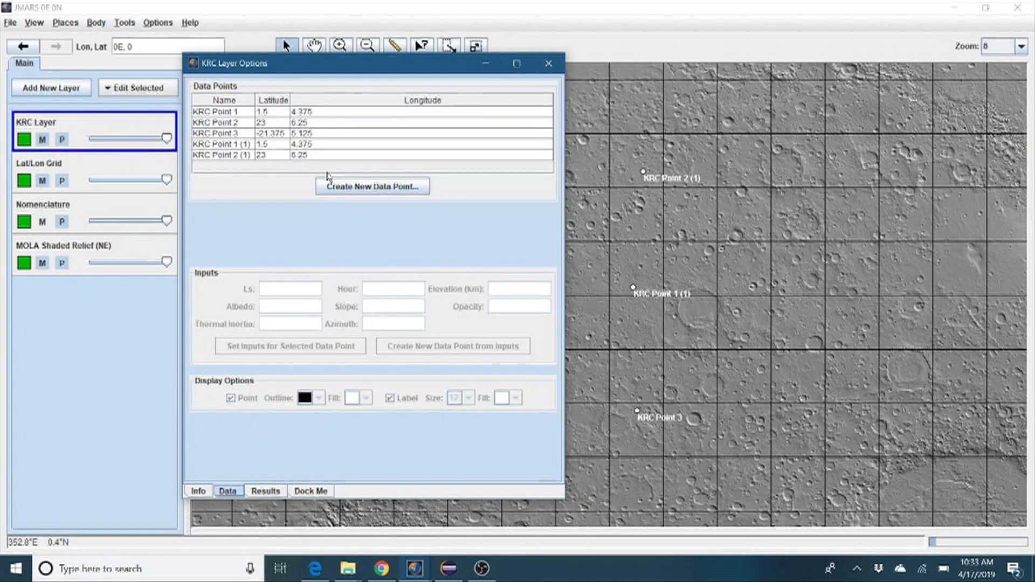
# - Set the opacity of the existing KRC Point 3 to 0.1 and apply it to that point
pyautogui.click(291, 134)
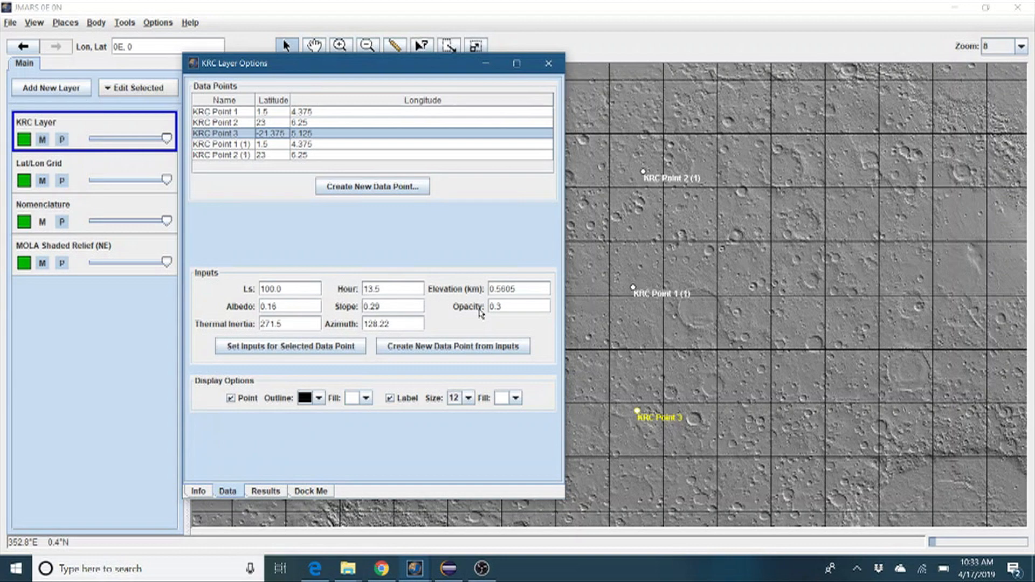
pyautogui.click(502, 307)
pyautogui.click(291, 348)
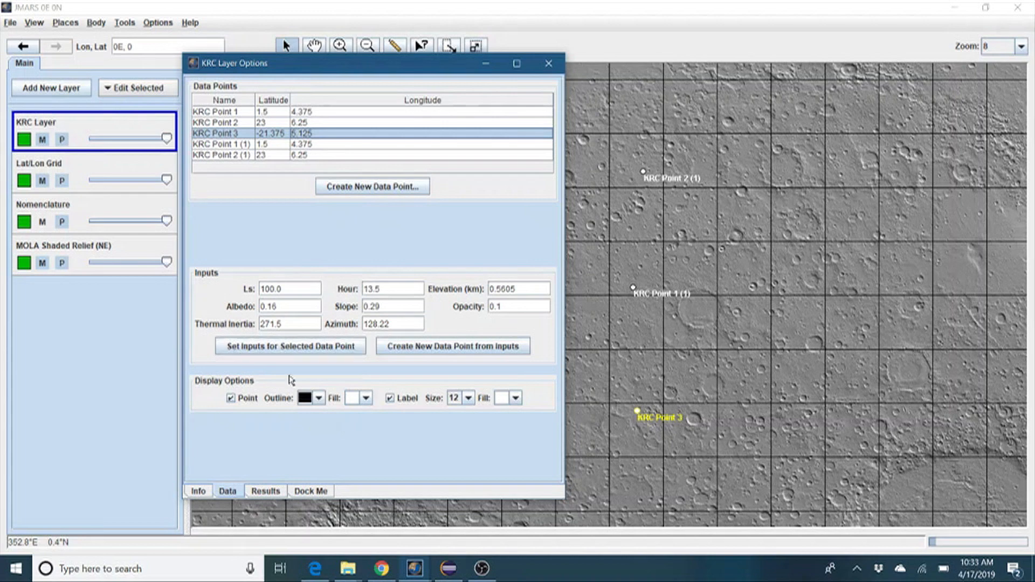
# - Run KRC for all five data points and make the layer options window slightly taller to fit the results
pyautogui.click(265, 493)
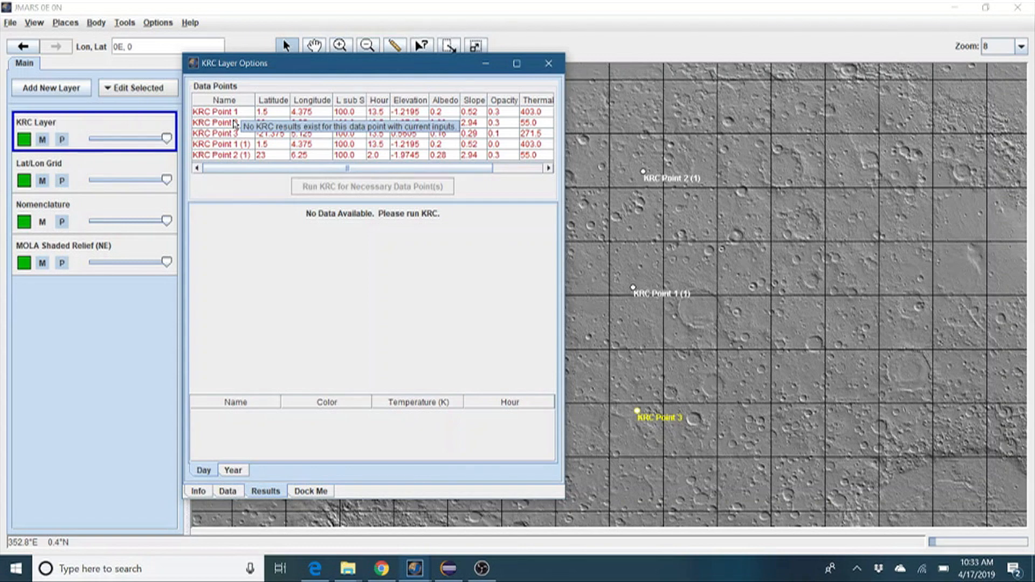
pyautogui.click(230, 112)
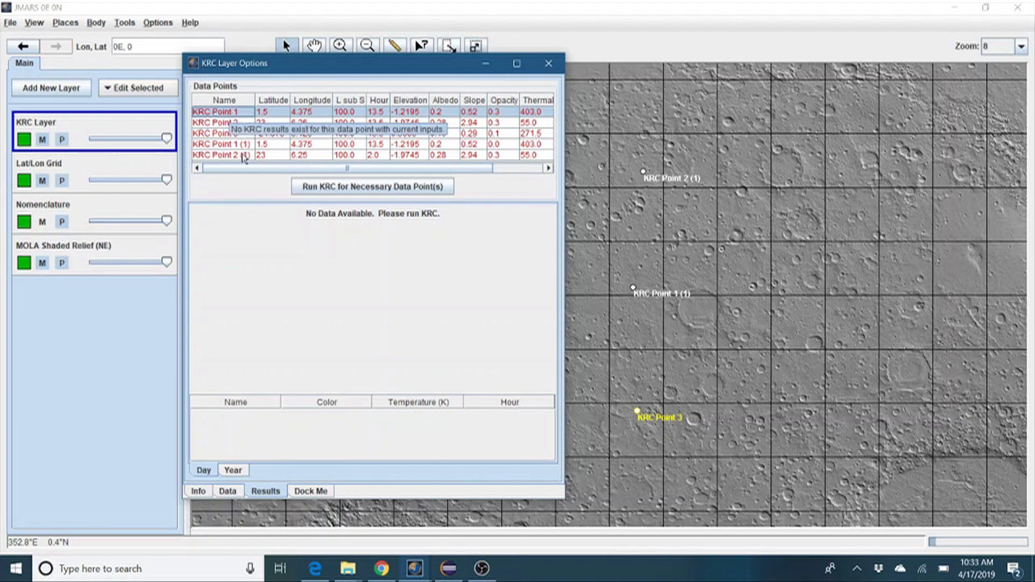
pyautogui.keyDown('shift'); pyautogui.click(241, 156); pyautogui.keyUp('shift')
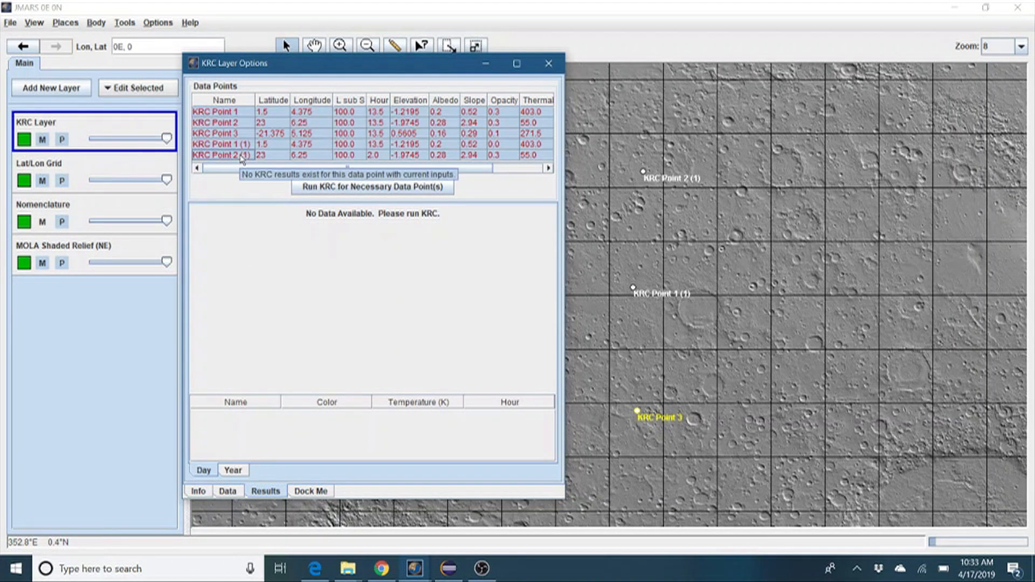
pyautogui.click(346, 189)
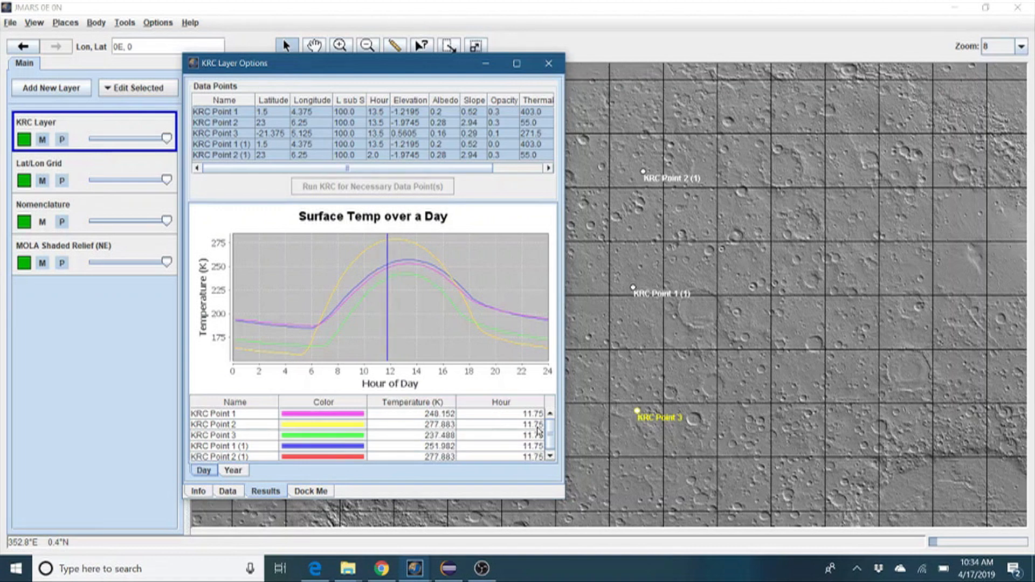
pyautogui.scroll(-1, 550, 437)
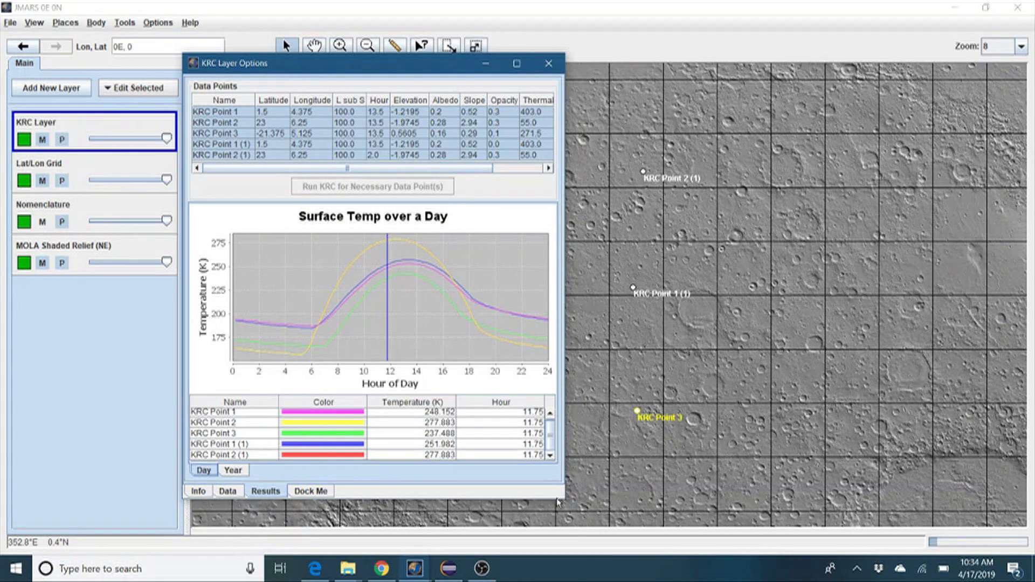
pyautogui.moveTo(557, 501); pyautogui.dragTo(558, 521)
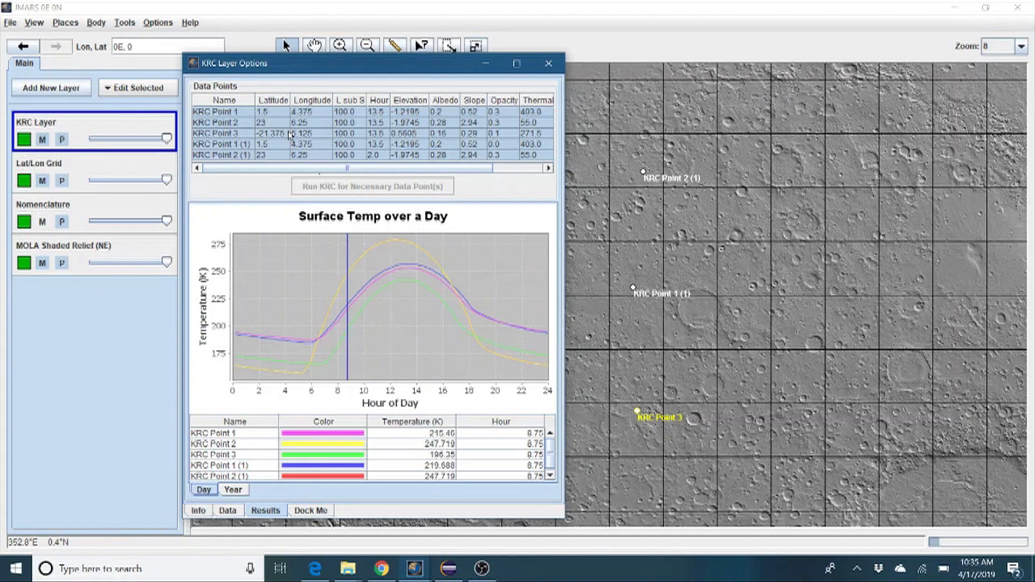
# - Compare the daily surface temperature curves of KRC Point 1 and its copy, KRC Point 1 (1)
pyautogui.click(237, 114)
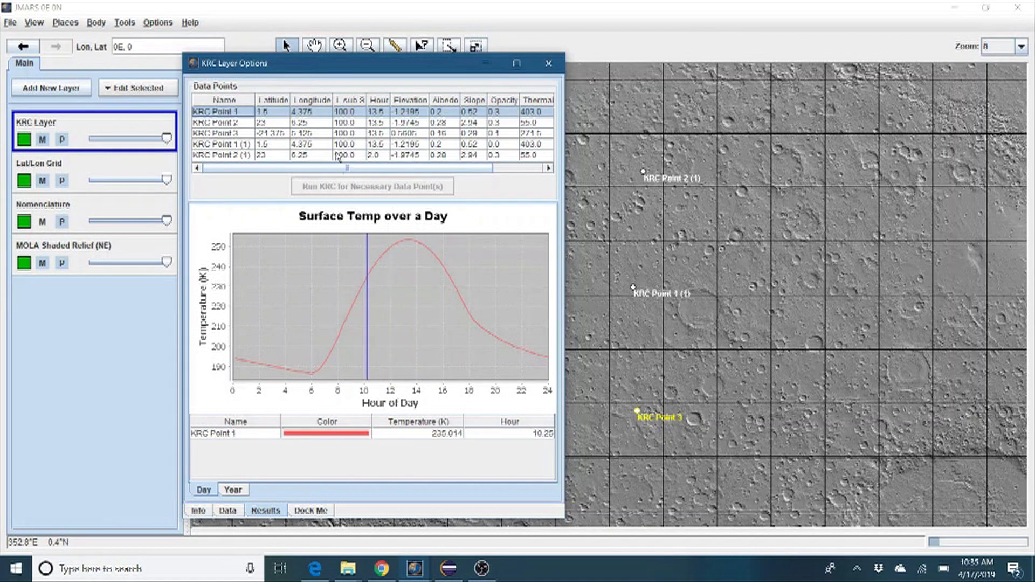
pyautogui.keyDown('ctrl'); pyautogui.click(247, 146); pyautogui.keyUp('ctrl')
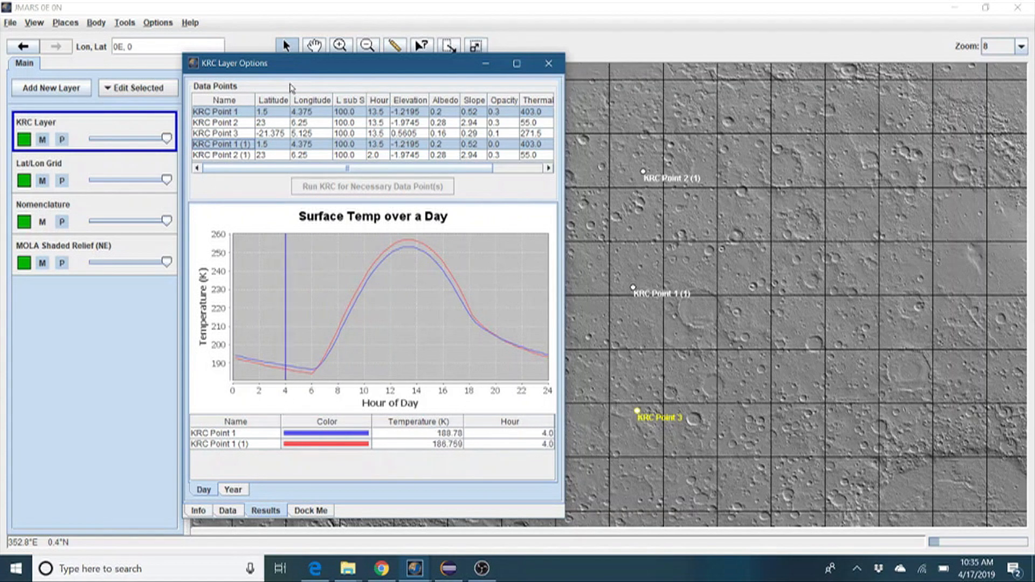
# - Compare the daily and yearly surface temperature curves of KRC Point 2 and its copy, KRC Point 2 (1)
pyautogui.click(249, 123)
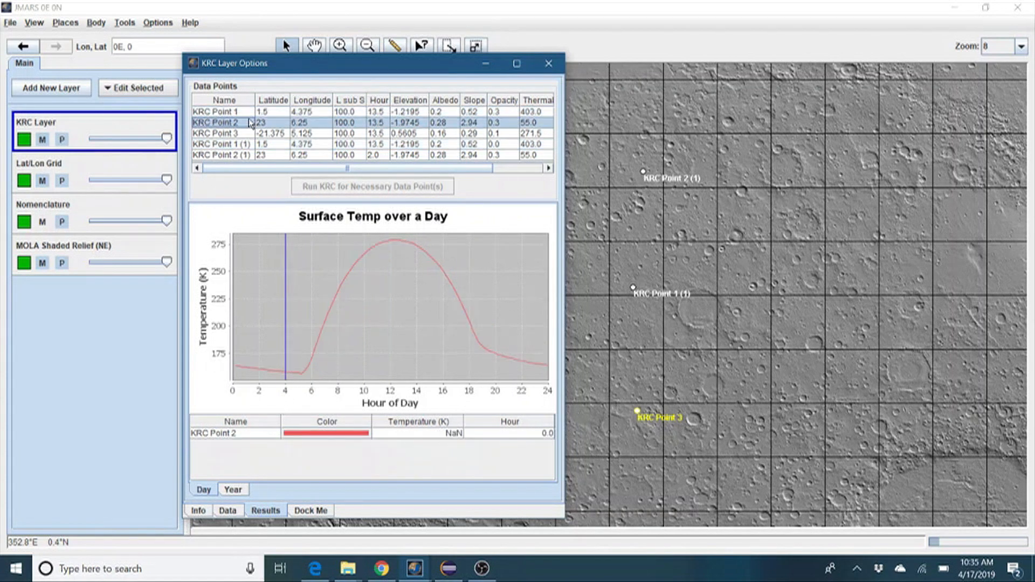
pyautogui.keyDown('shift'); pyautogui.click(261, 156); pyautogui.keyUp('shift')
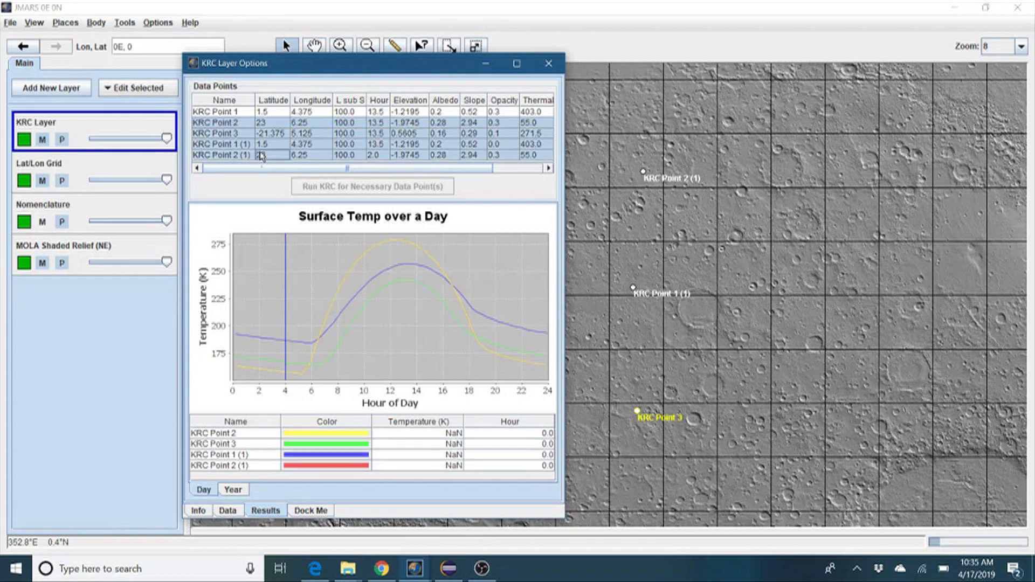
pyautogui.click(256, 123)
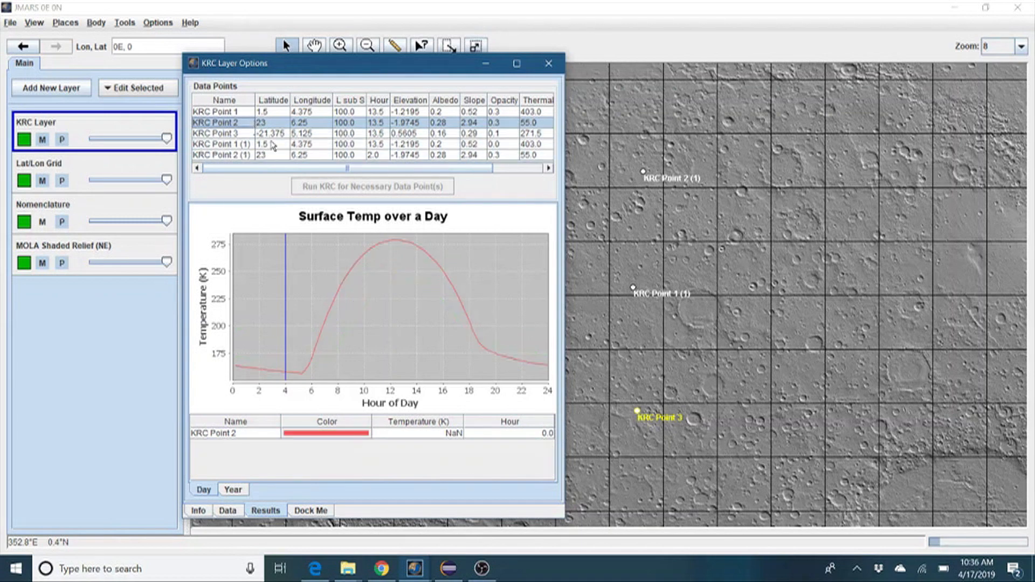
pyautogui.keyDown('ctrl'); pyautogui.click(274, 158); pyautogui.keyUp('ctrl')
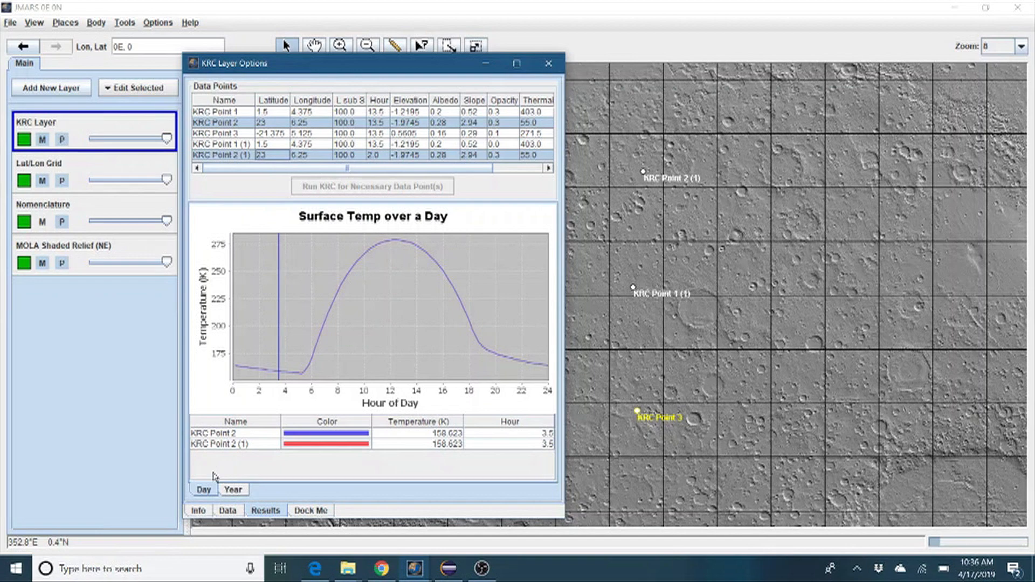
pyautogui.click(238, 492)
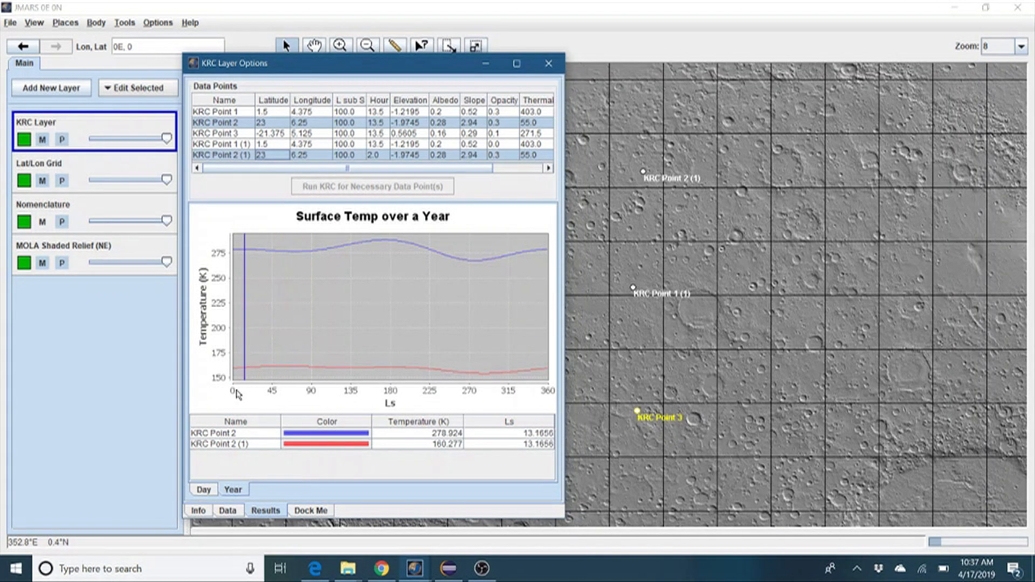
# - Plot the daily surface temperature curves of the first four data points, KRC Point 1 through KRC Point 1 (1)
pyautogui.click(204, 490)
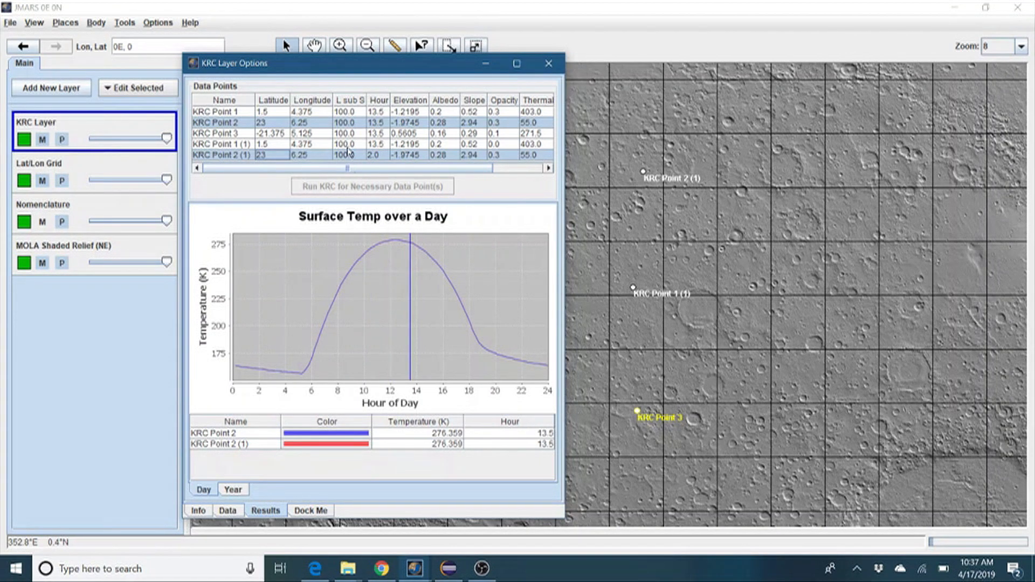
pyautogui.click(341, 138)
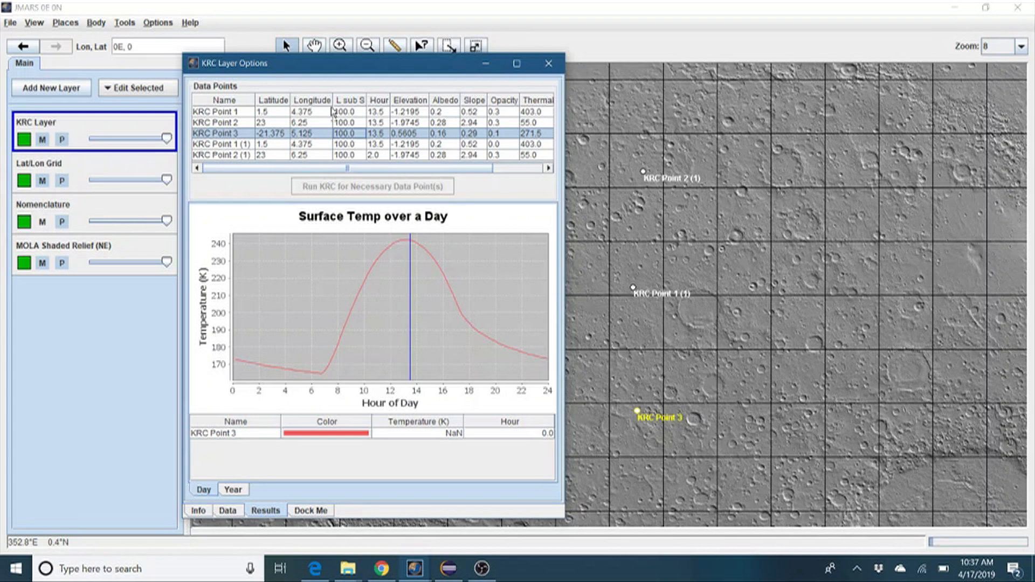
pyautogui.click(332, 112)
pyautogui.keyDown('shift'); pyautogui.click(336, 144); pyautogui.keyUp('shift')
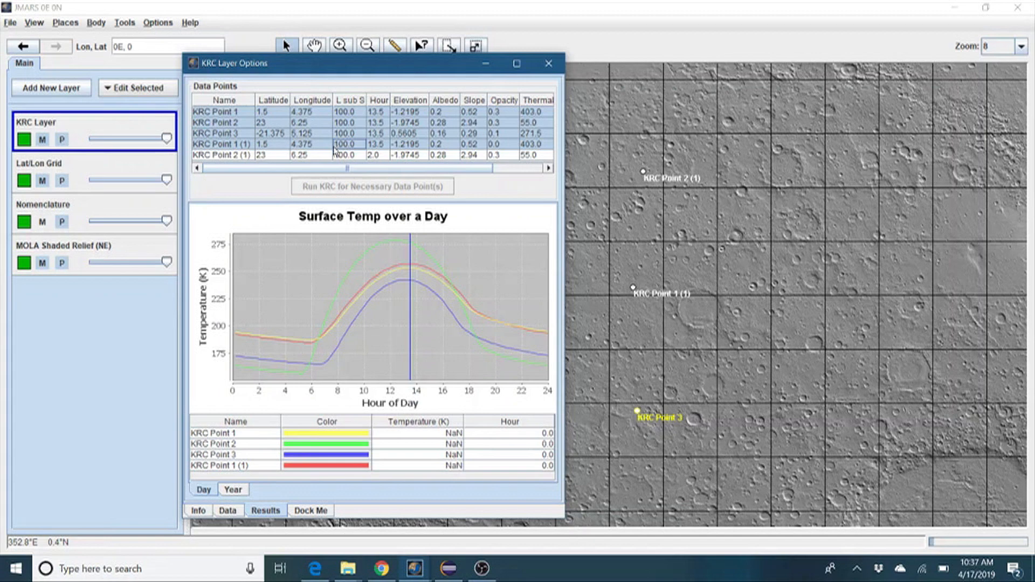
# - Examine the daily chart's copy and export options, and show the yearly surface temperature chart for the selected points
pyautogui.rightClick(305, 274)
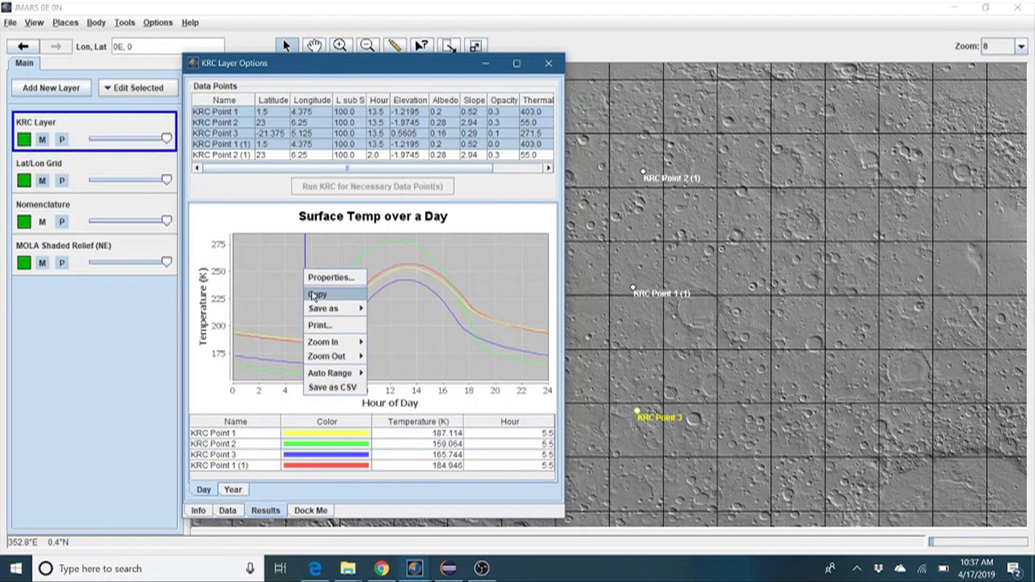
pyautogui.moveTo(337, 308)
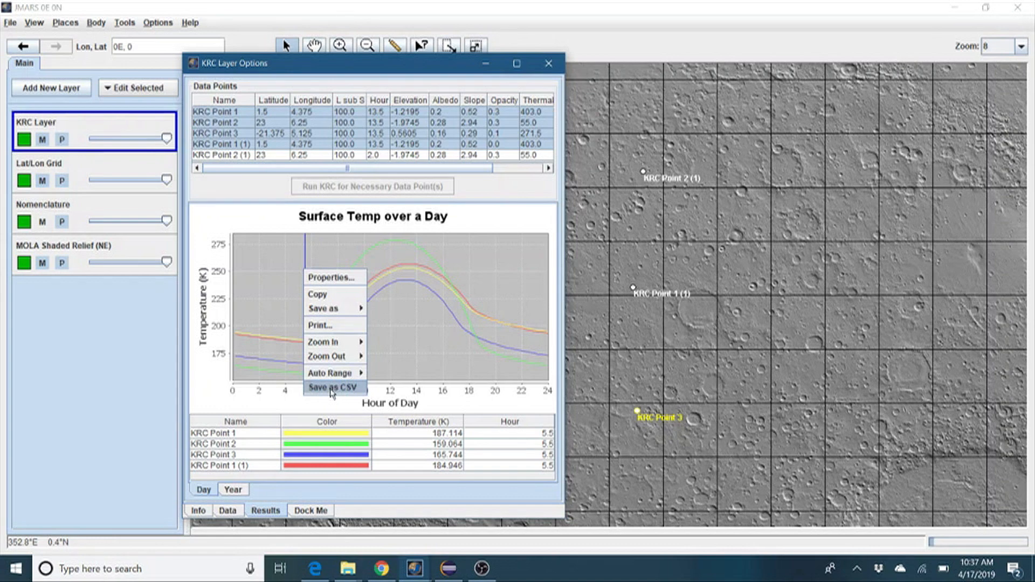
pyautogui.click(279, 308)
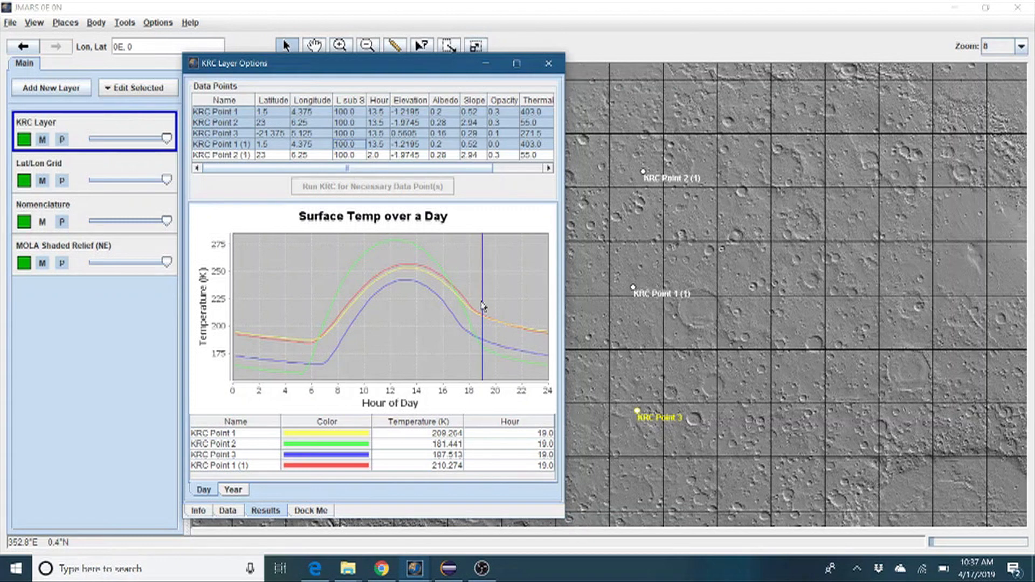
pyautogui.click(233, 489)
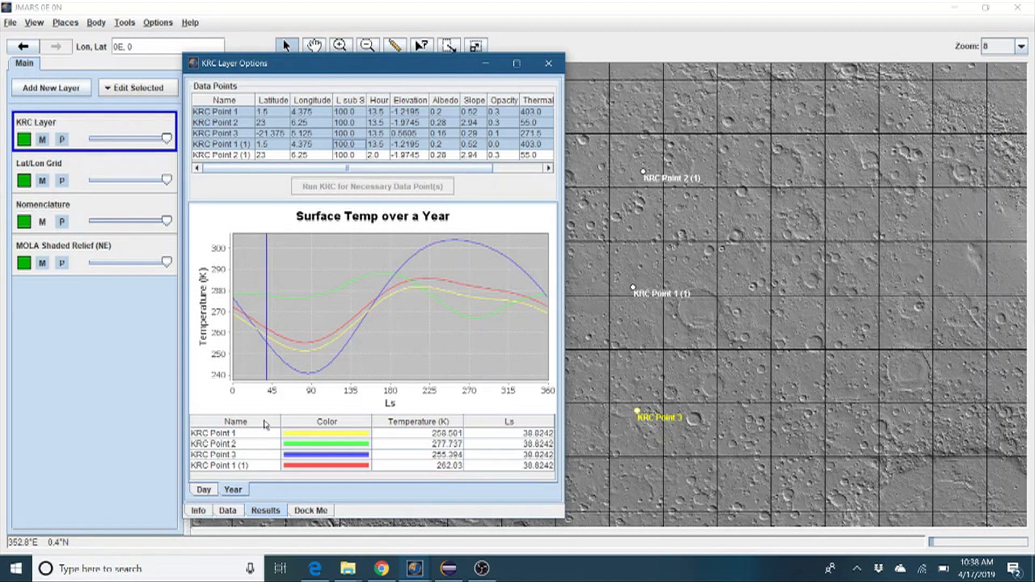
# - Switch the data points' labels and point markers off and back on in the display options
pyautogui.click(228, 511)
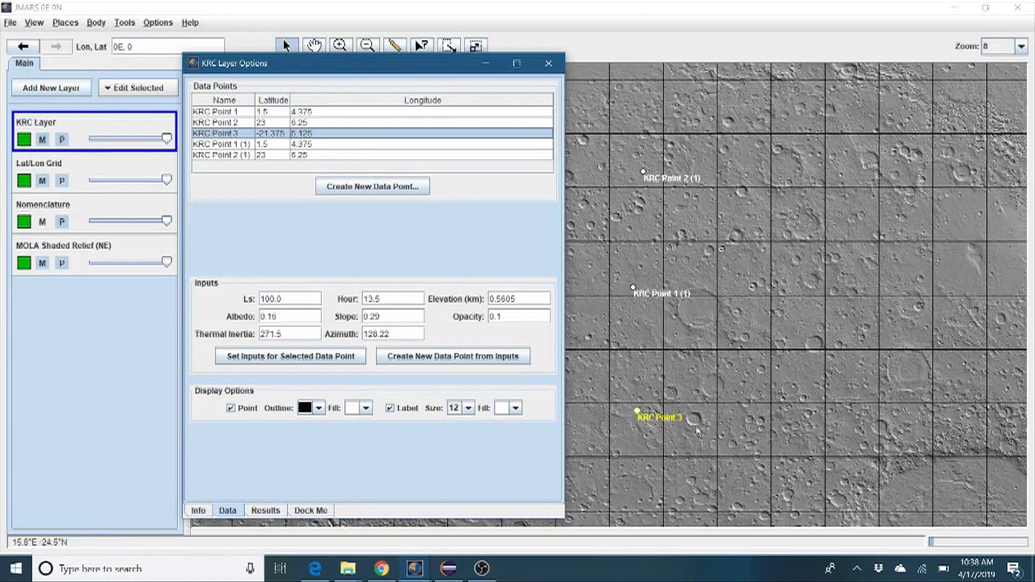
pyautogui.click(391, 409)
pyautogui.click(396, 413)
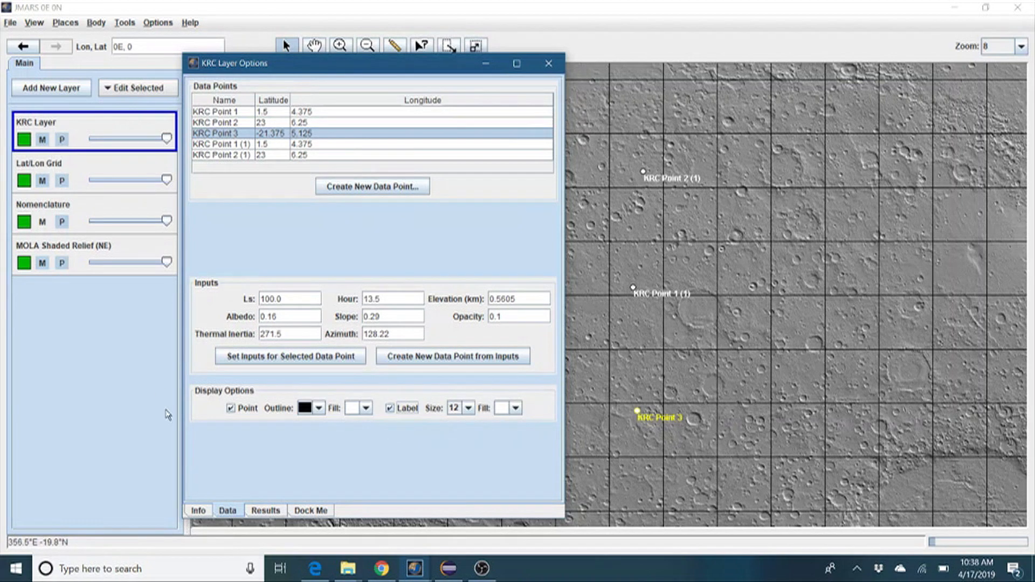
pyautogui.click(241, 411)
pyautogui.click(241, 412)
# - Review the KRC layer's description and read the temperatures around Ls 182 in the yearly results chart
pyautogui.click(204, 511)
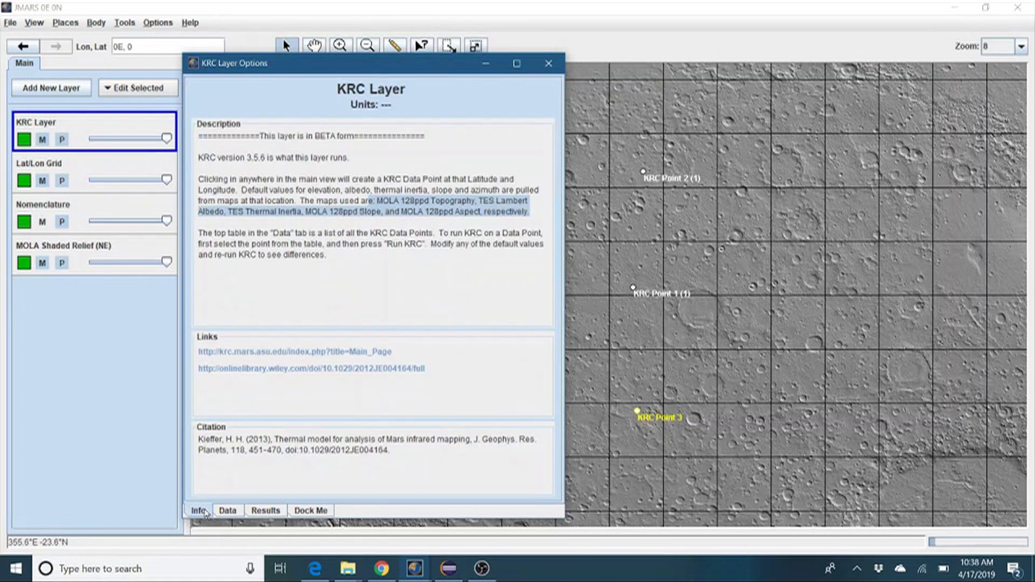
pyautogui.click(288, 318)
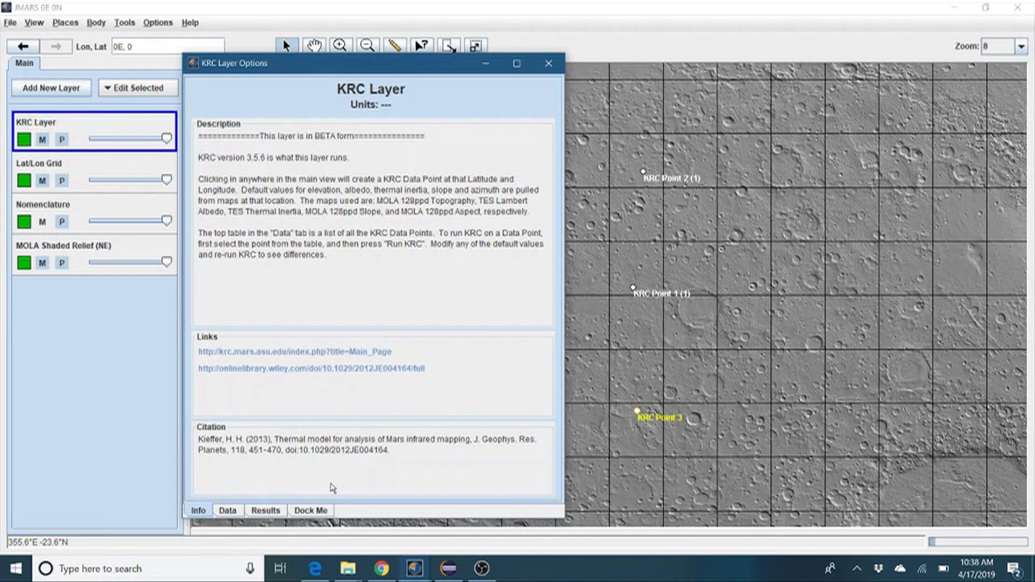
pyautogui.click(228, 512)
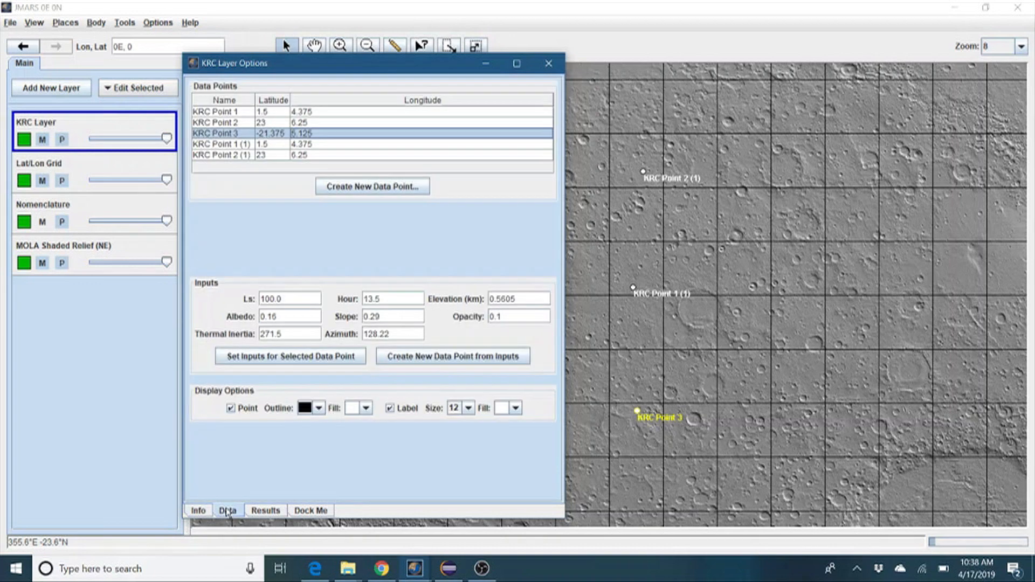
pyautogui.click(260, 512)
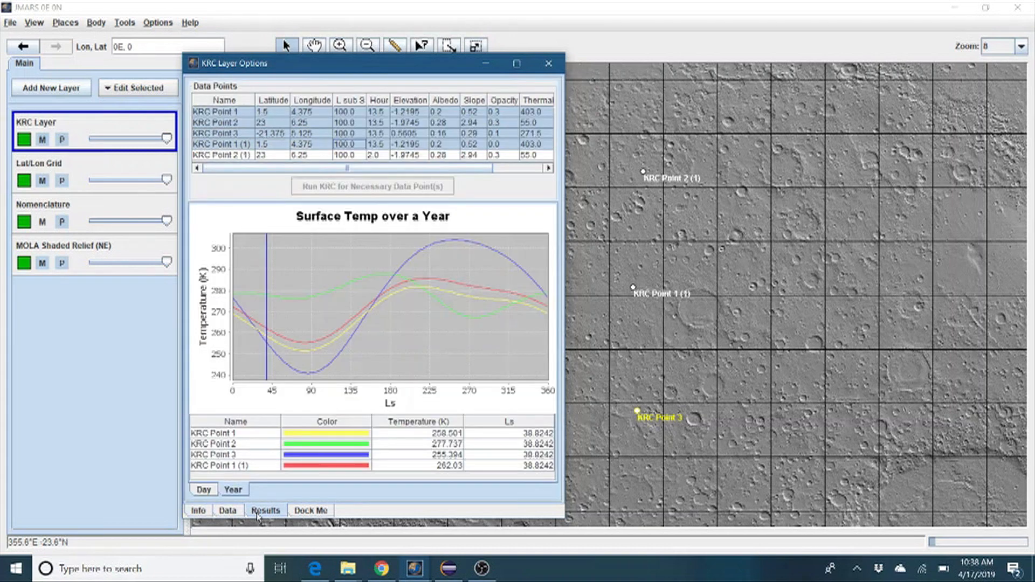
pyautogui.moveTo(379, 340); pyautogui.dragTo(394, 350)
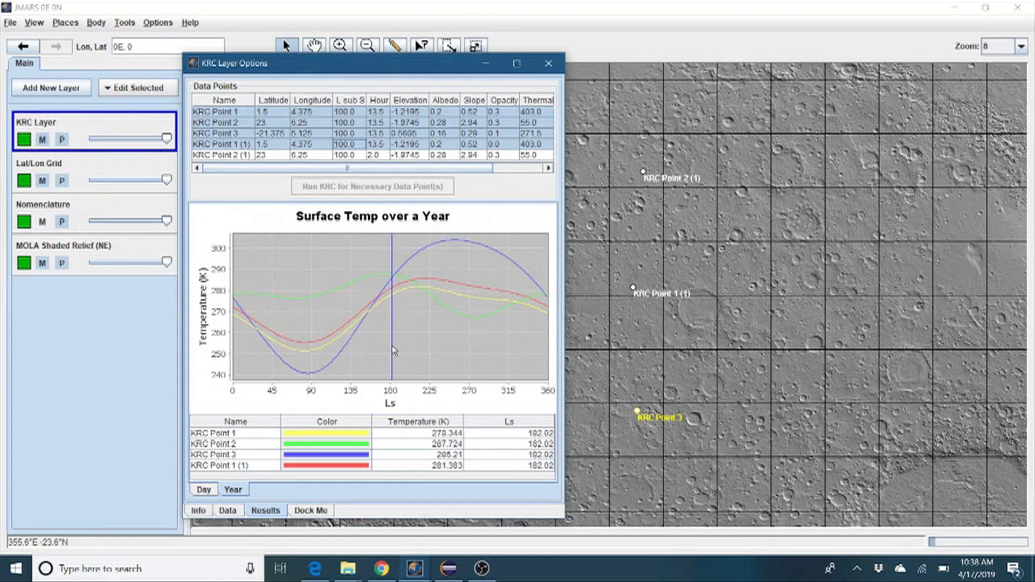